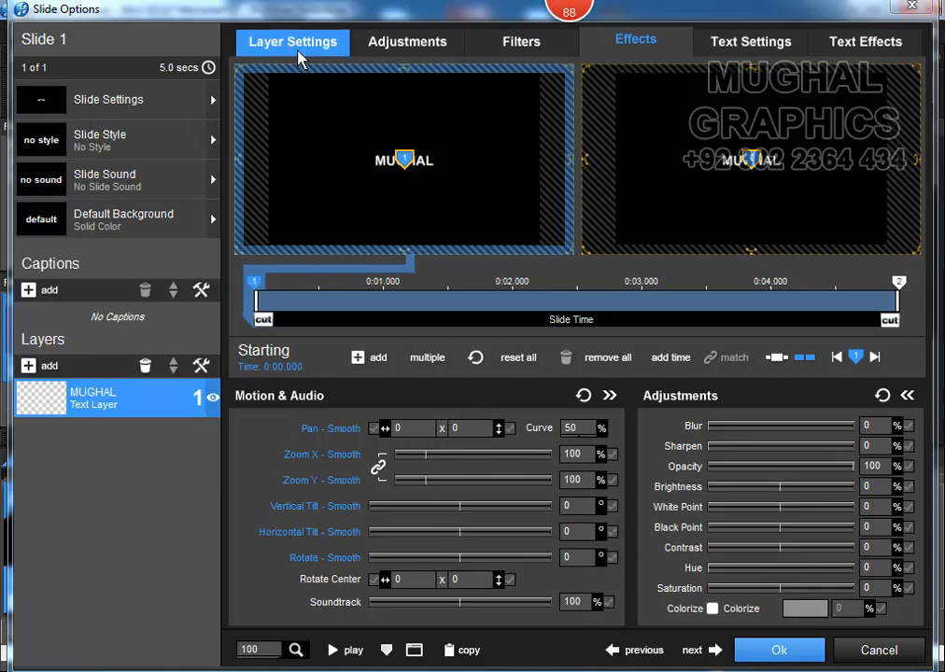
Set the zoom of the MUGHAL text layer to 200% in its layer settings.
click(298, 48)
double_click(495, 548)
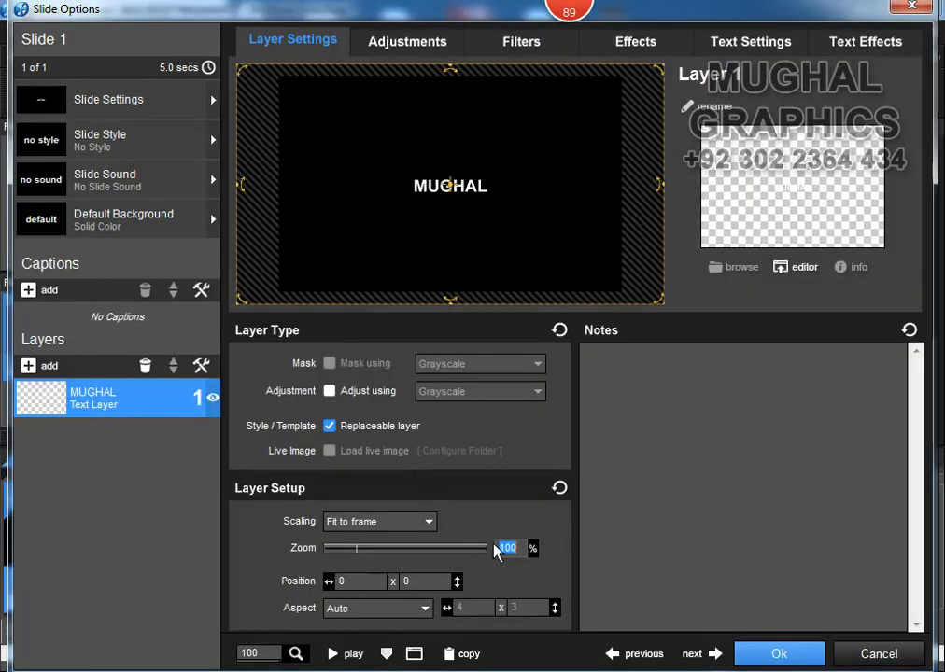
text(200)
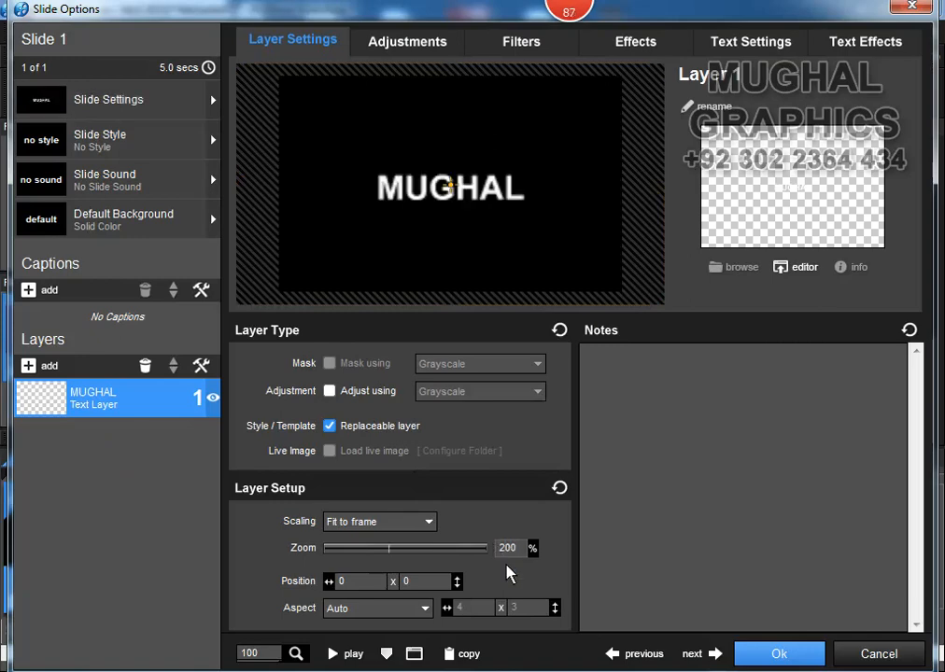
Add a text layer reading GRAPHICS and set its zoom to 200%.
click(34, 368)
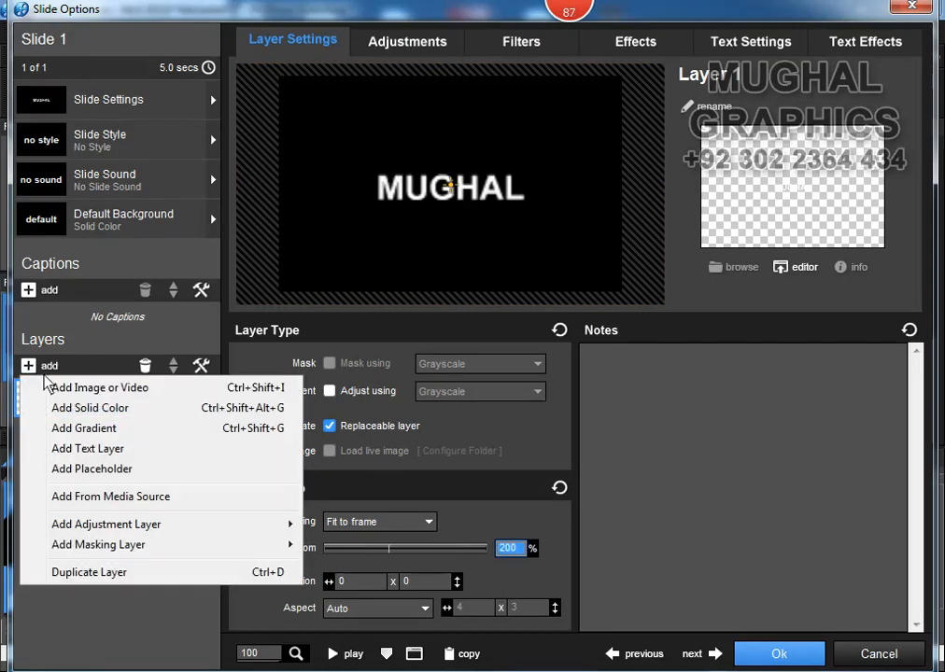
click(128, 452)
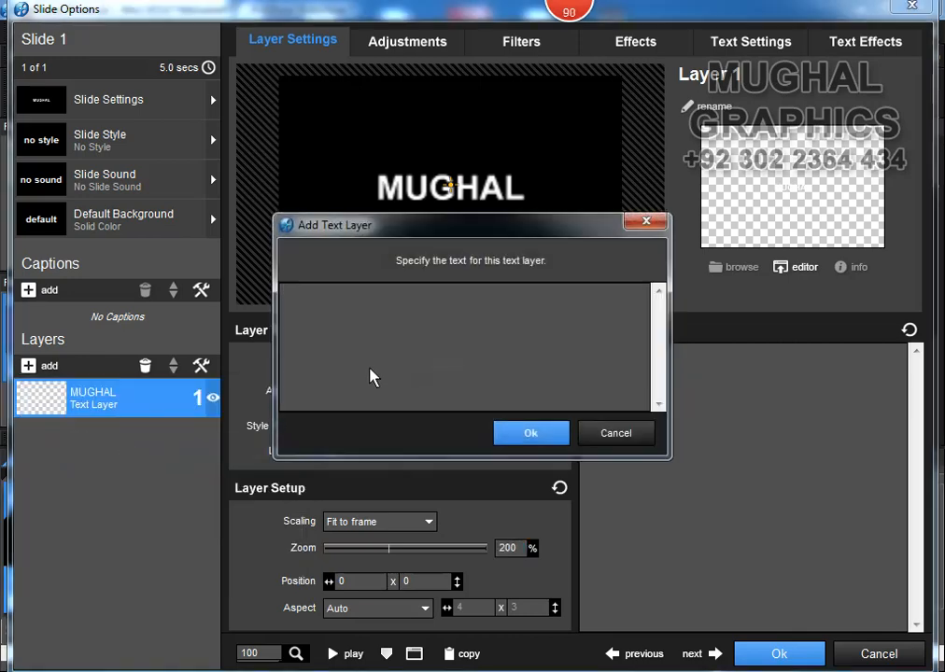
text(GRAPHICS)
click(519, 450)
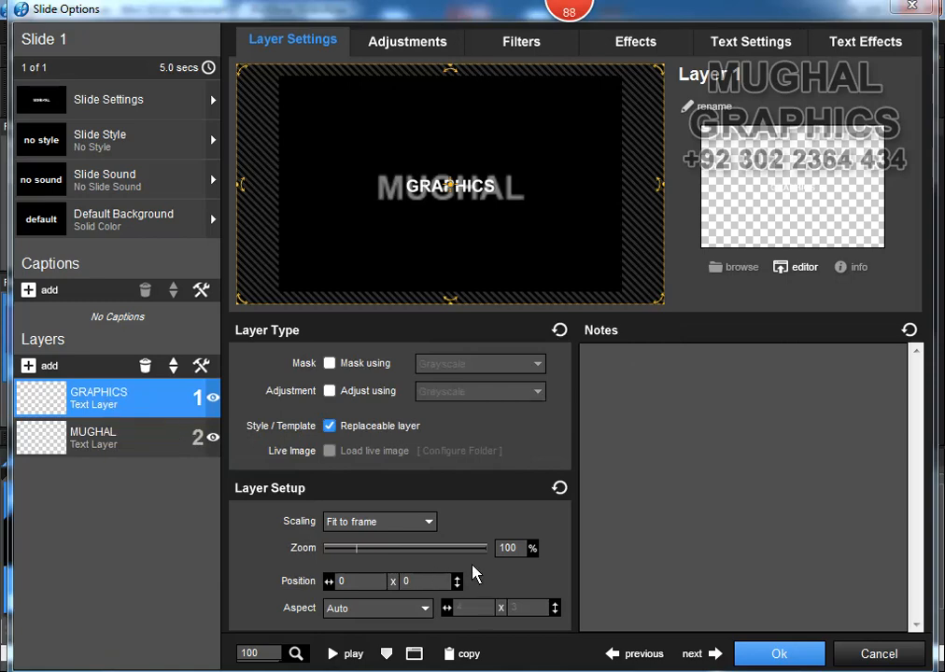
click(512, 549)
text(200)
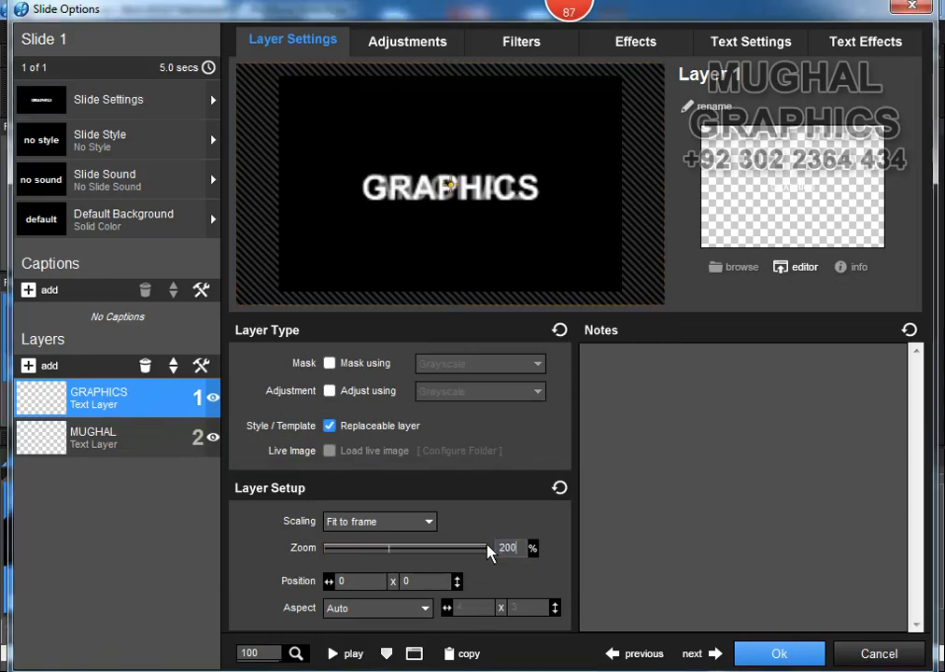
Move the MUGHAL layer above the GRAPHICS layer and hide the GRAPHICS layer.
click(145, 439)
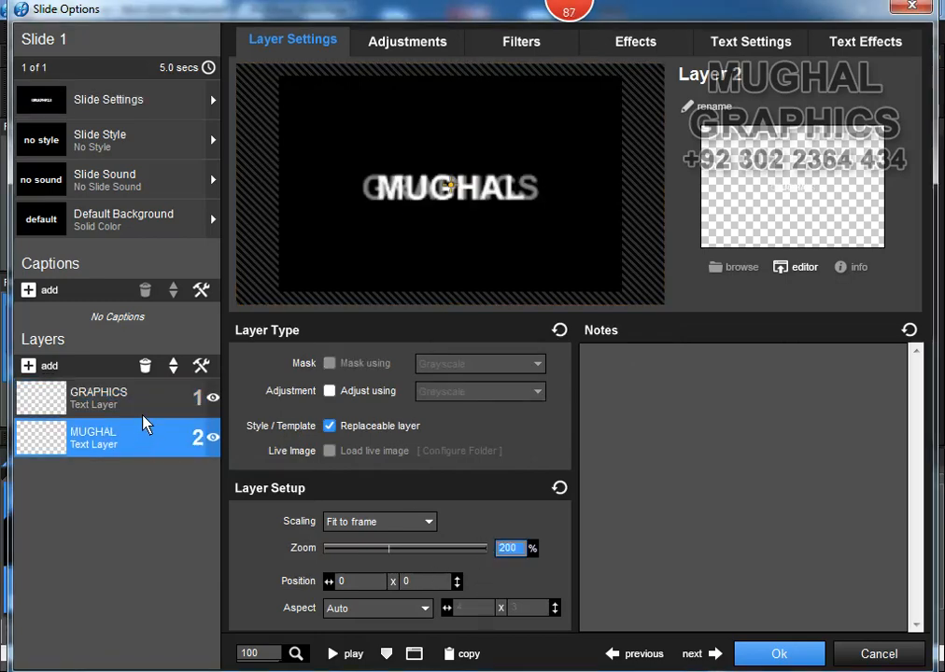
click(174, 366)
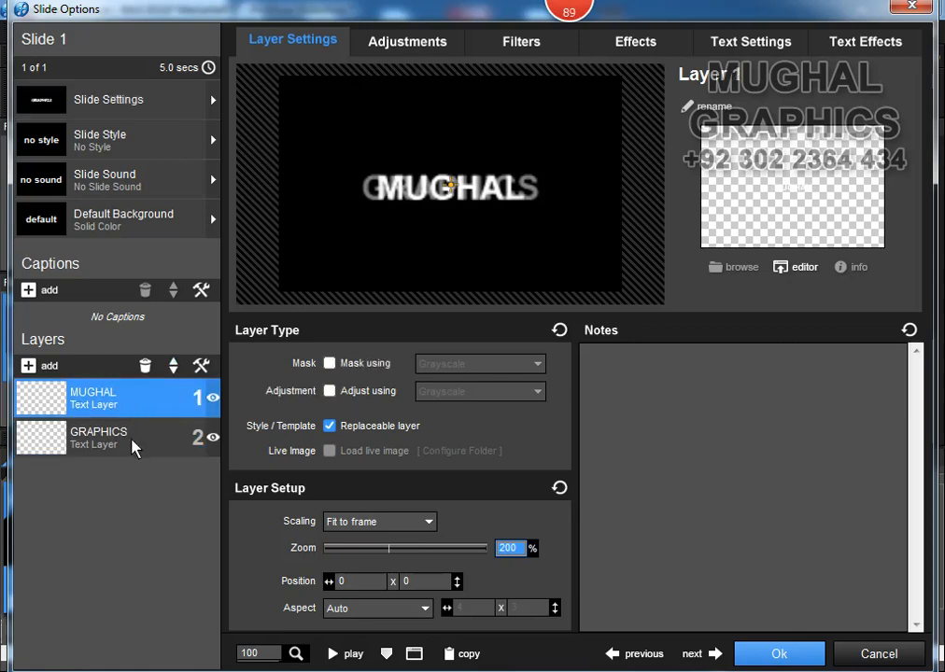
click(136, 444)
click(134, 406)
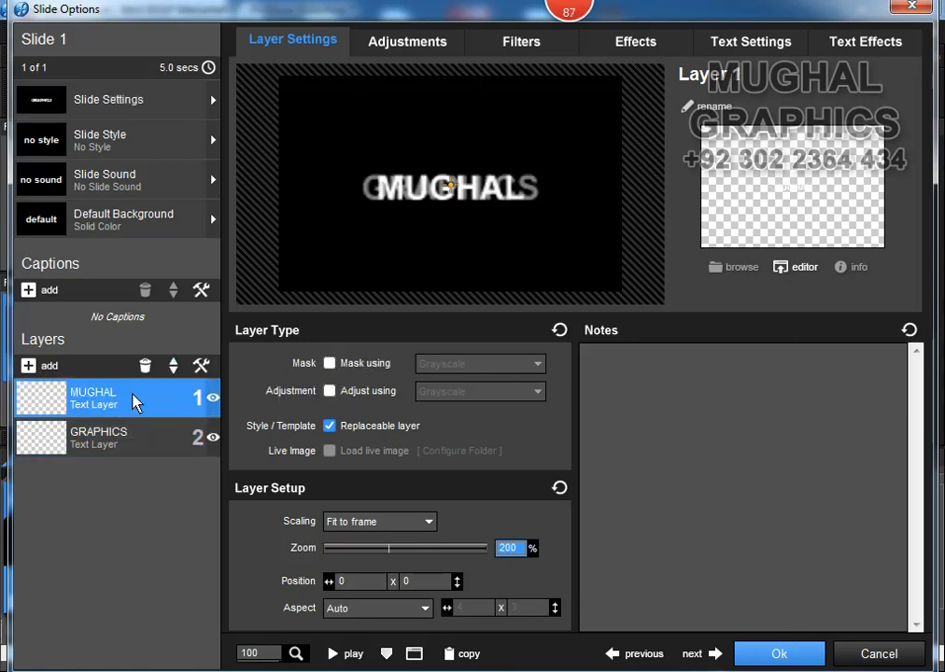
click(213, 438)
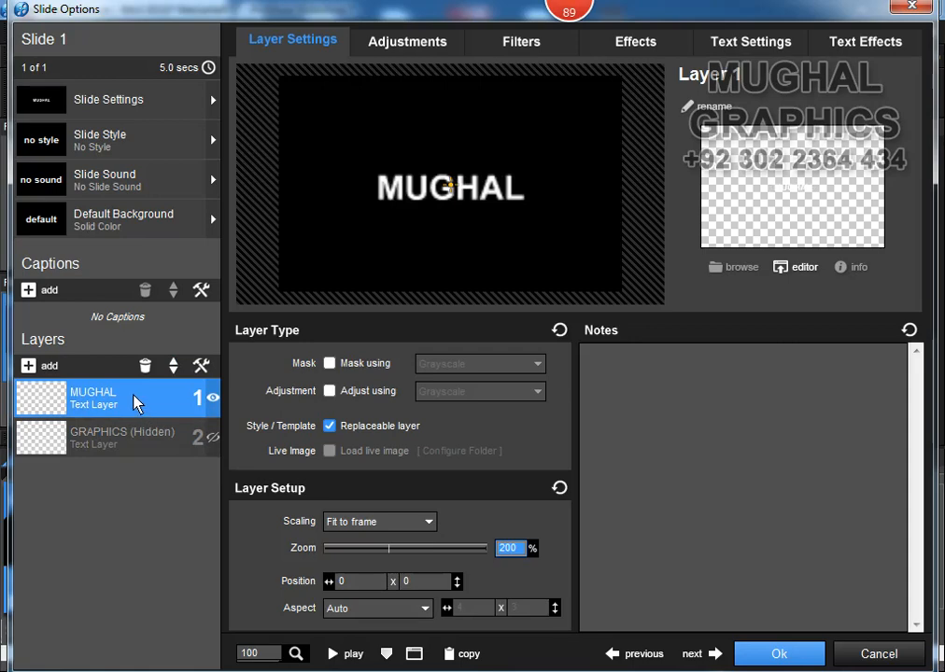
Add a keyframe at 1 second to the MUGHAL layer's effects and copy keyframe 1's settings to it.
click(651, 52)
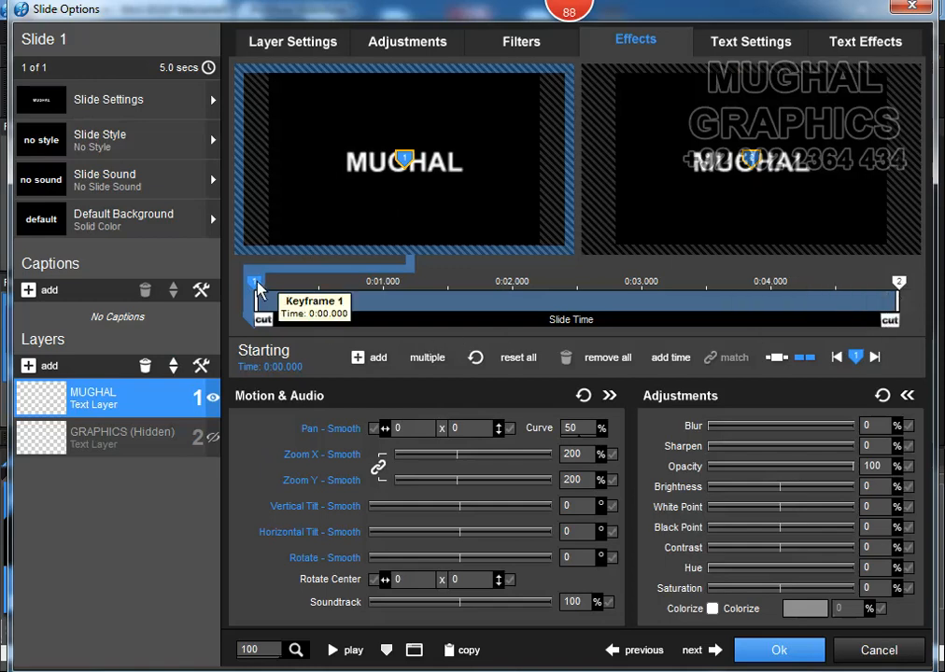
double_click(387, 300)
click(292, 368)
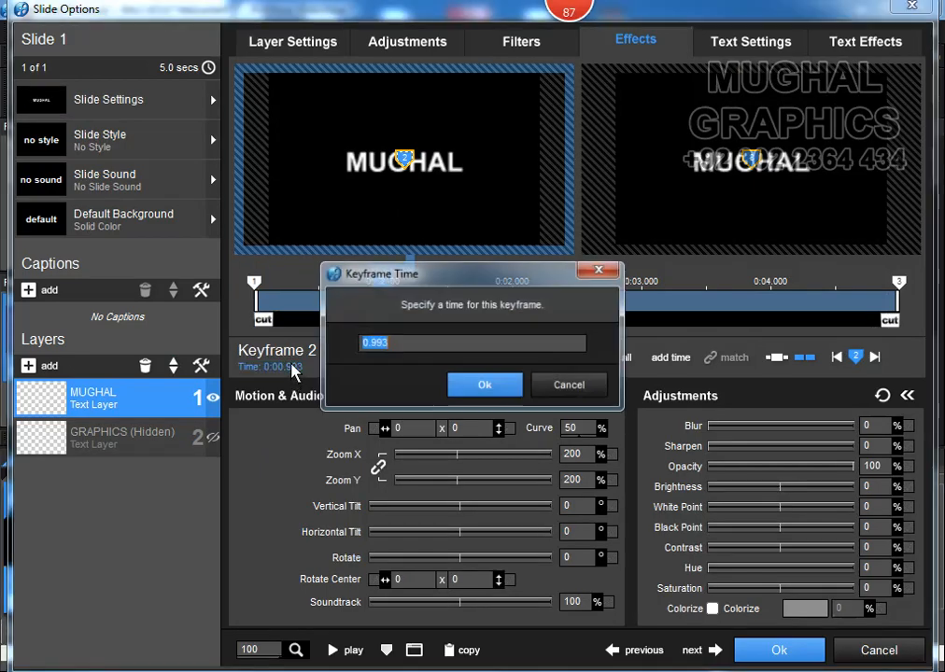
text(1)
click(498, 386)
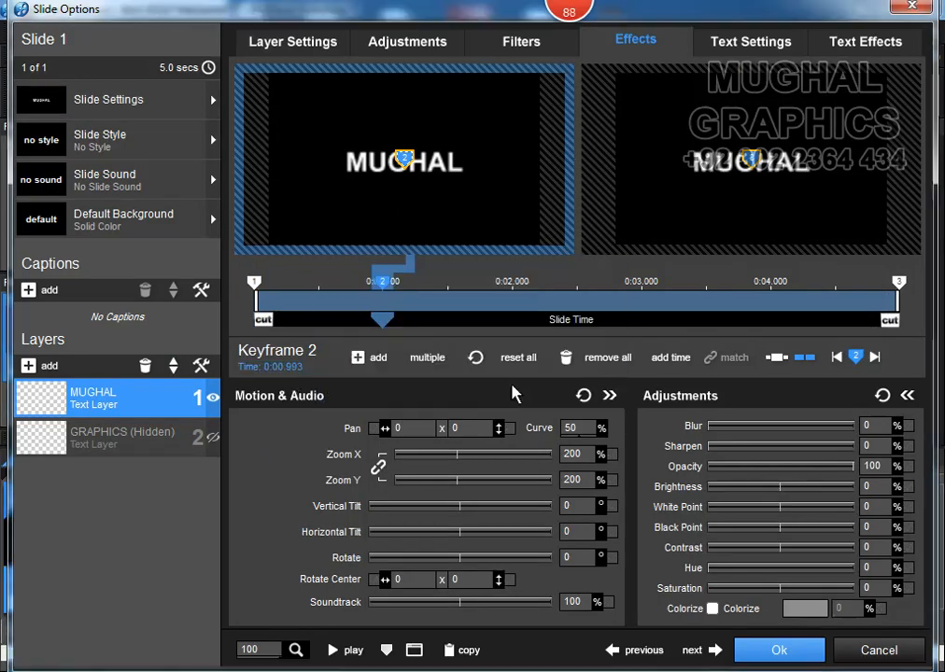
right_click(255, 285)
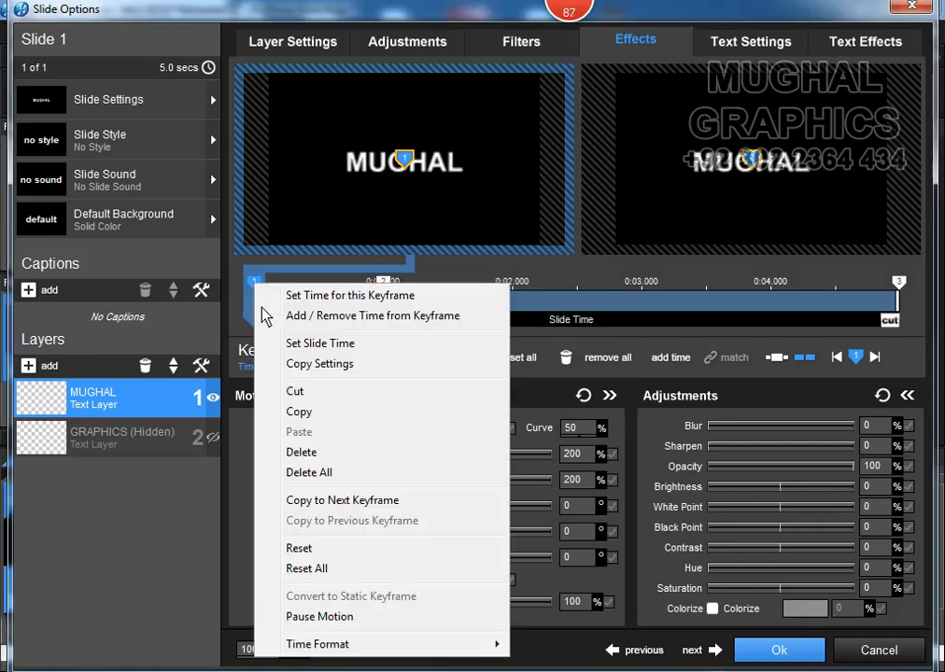
click(355, 505)
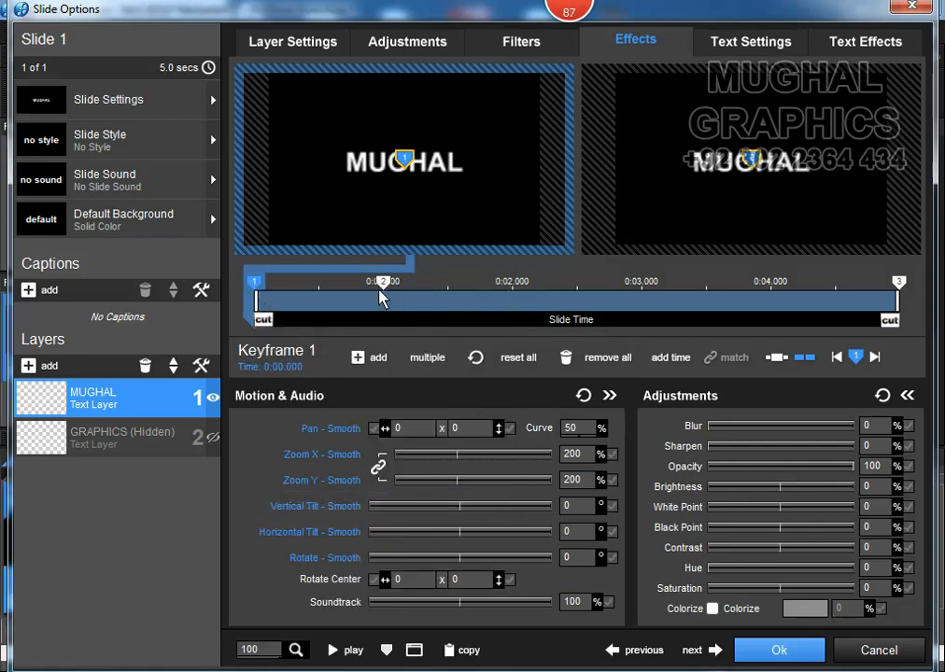
Add a third keyframe to the MUGHAL layer just after keyframe 2, at 1.2 seconds.
double_click(407, 295)
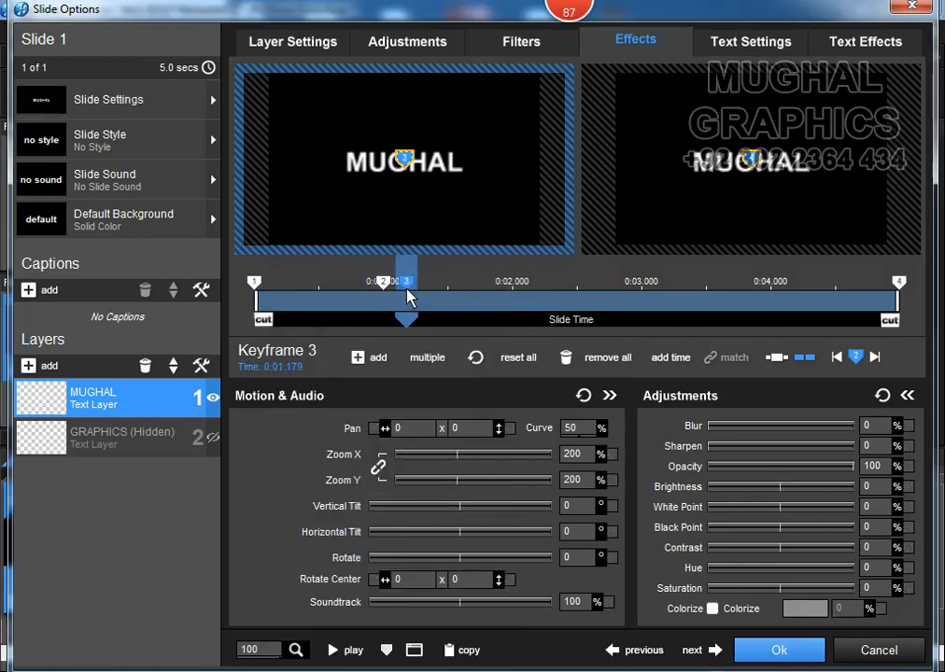
click(295, 368)
text(1.2)
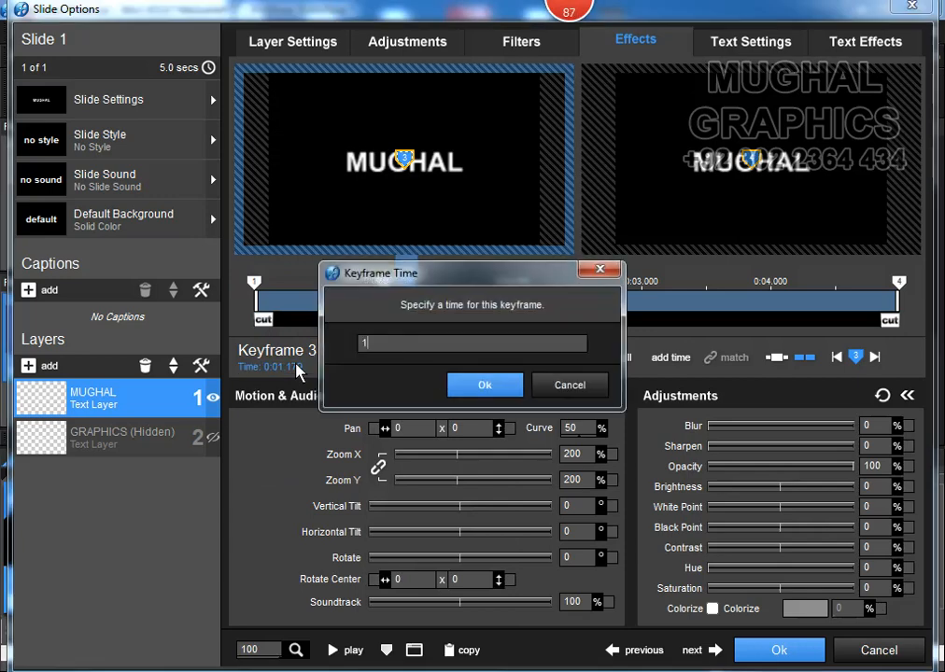
click(503, 394)
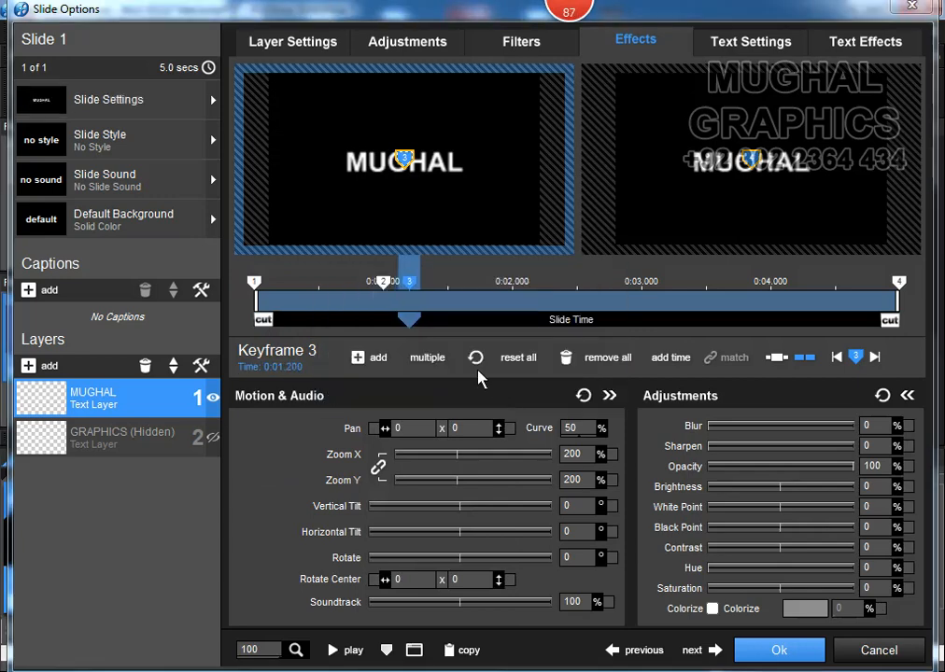
Give keyframe 3 a horizontal tilt of 90° with Accelerate motion.
click(566, 536)
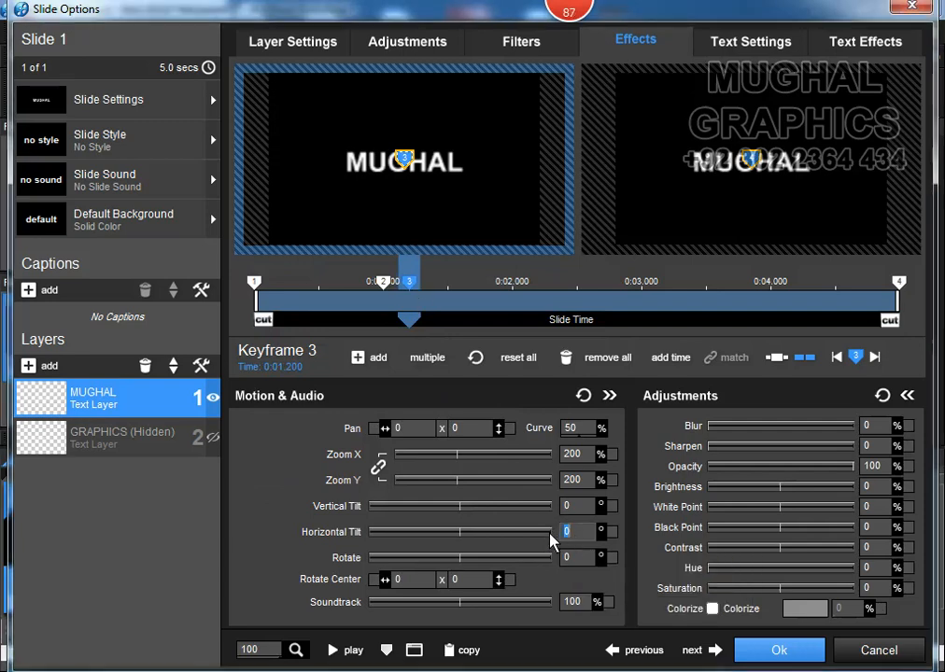
text(9)
key(Return)
text(0)
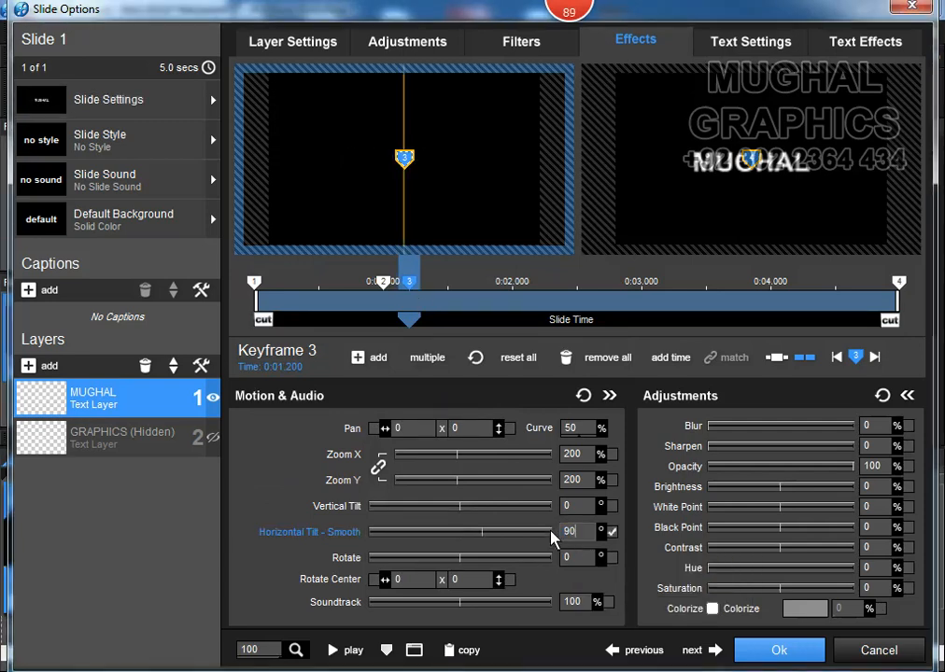
click(336, 533)
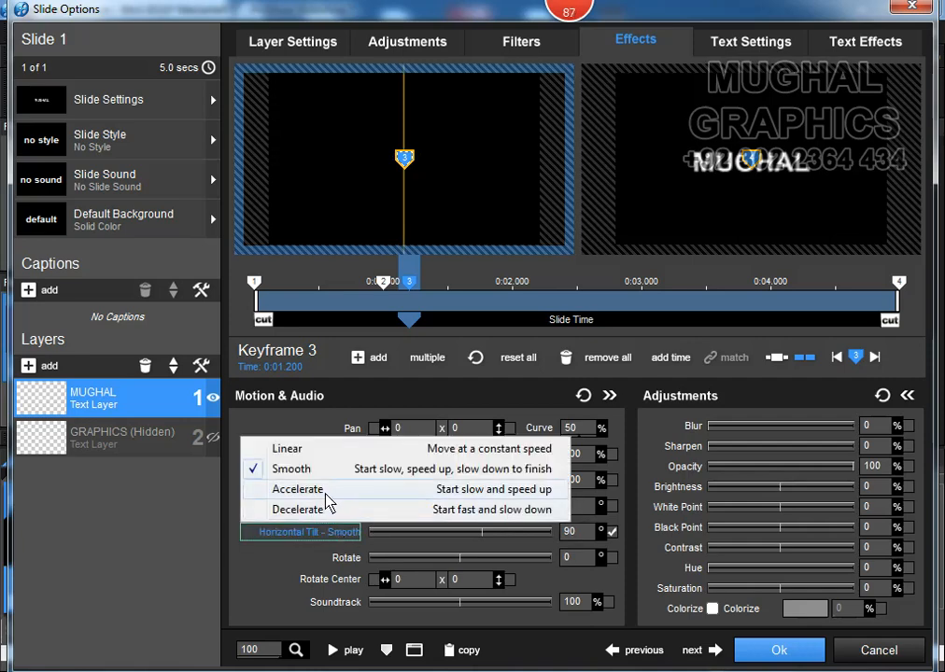
click(545, 493)
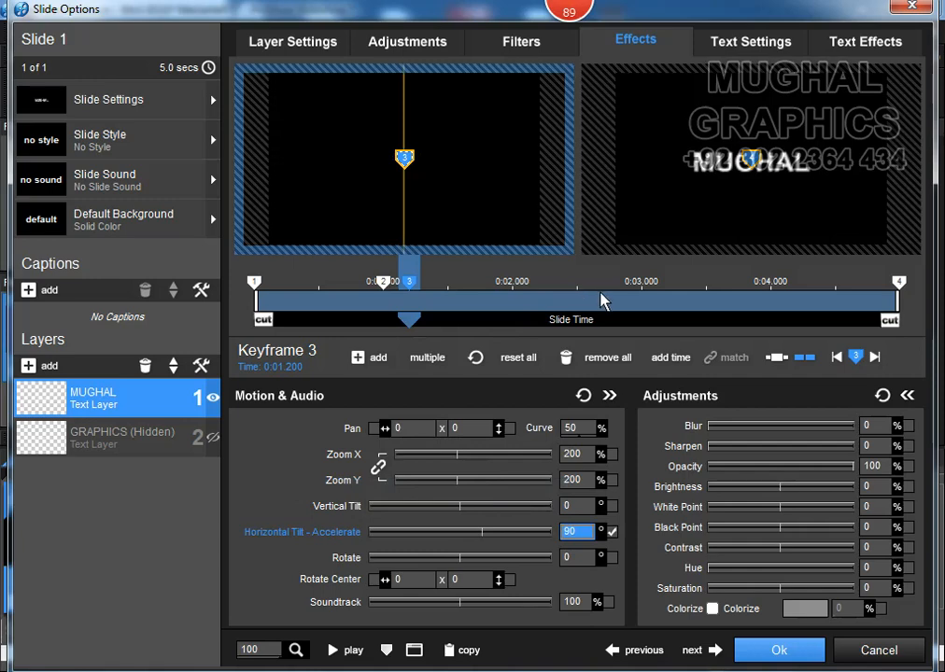
Move the MUGHAL layer's final keyframe to 2.5 seconds.
mouse_move(898, 284)
mouse_down()
mouse_move(714, 304)
mouse_move(577, 303)
mouse_up()
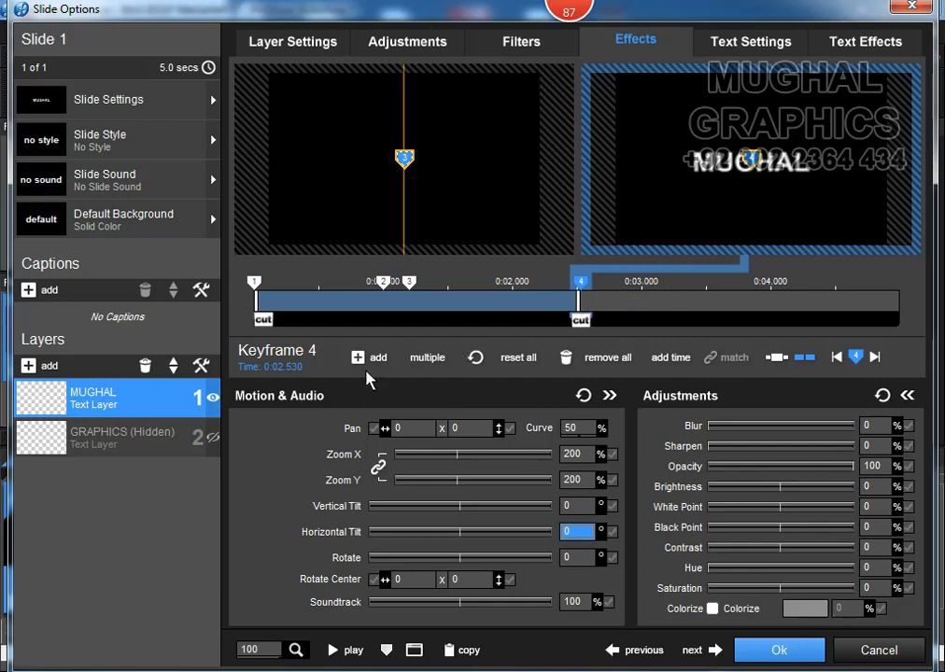
click(297, 369)
text(2.5)
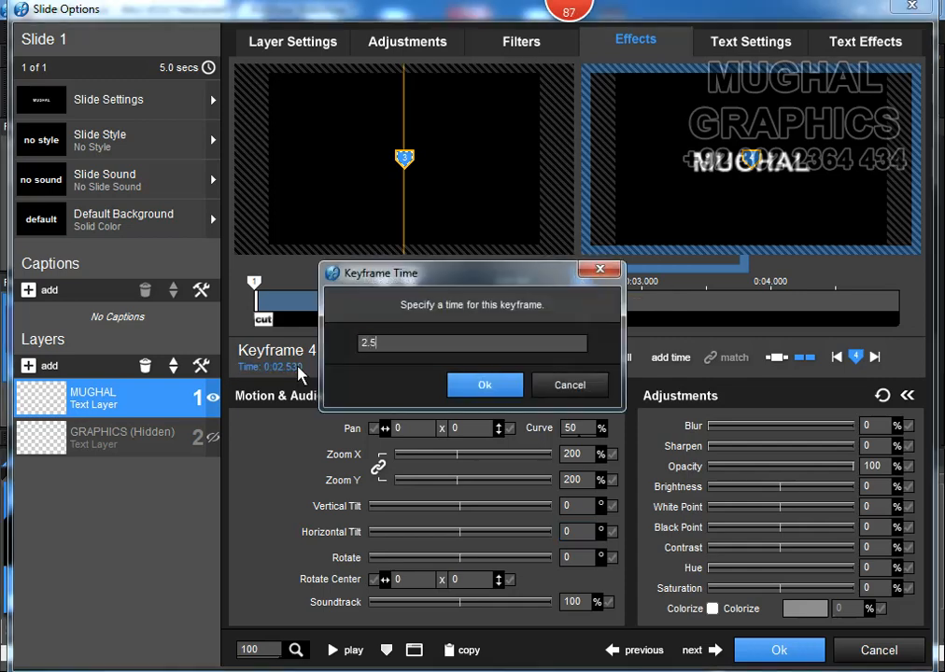
click(485, 385)
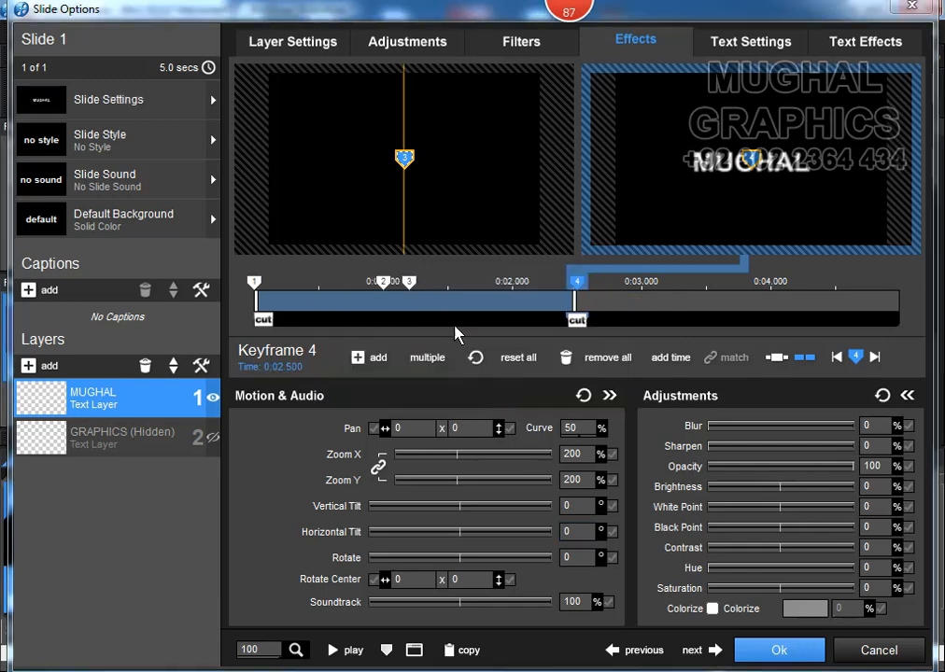
Compare the motion settings and previews of keyframes 2, 3 and 4 on the MUGHAL layer.
click(411, 286)
right_click(412, 285)
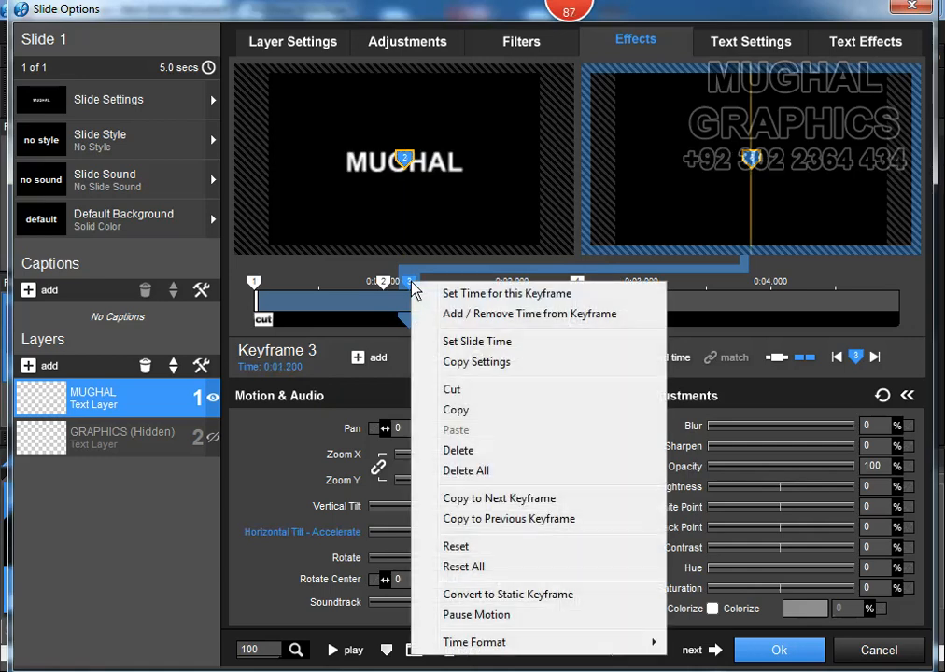
click(384, 281)
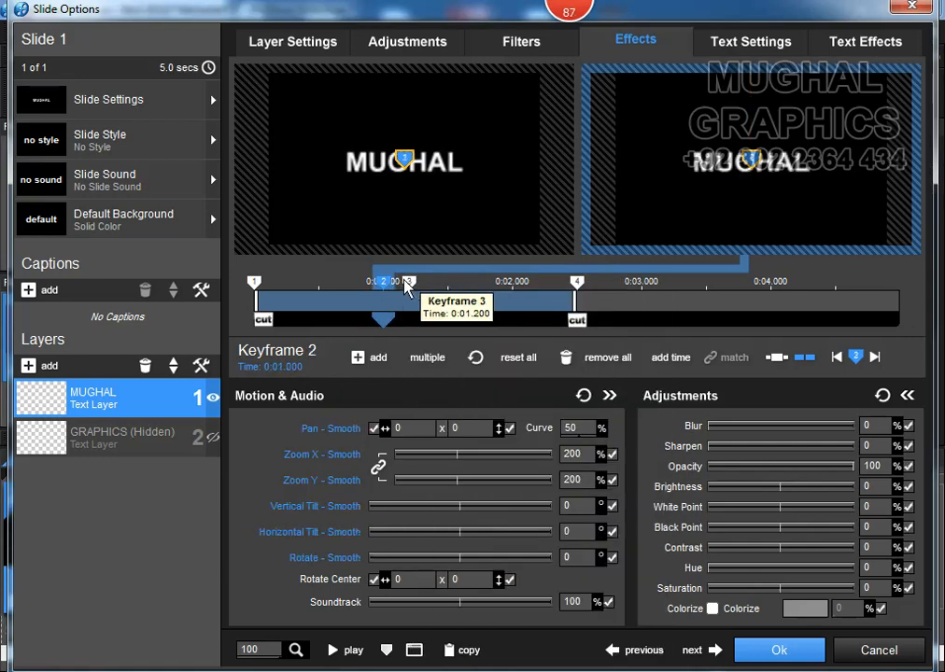
click(410, 283)
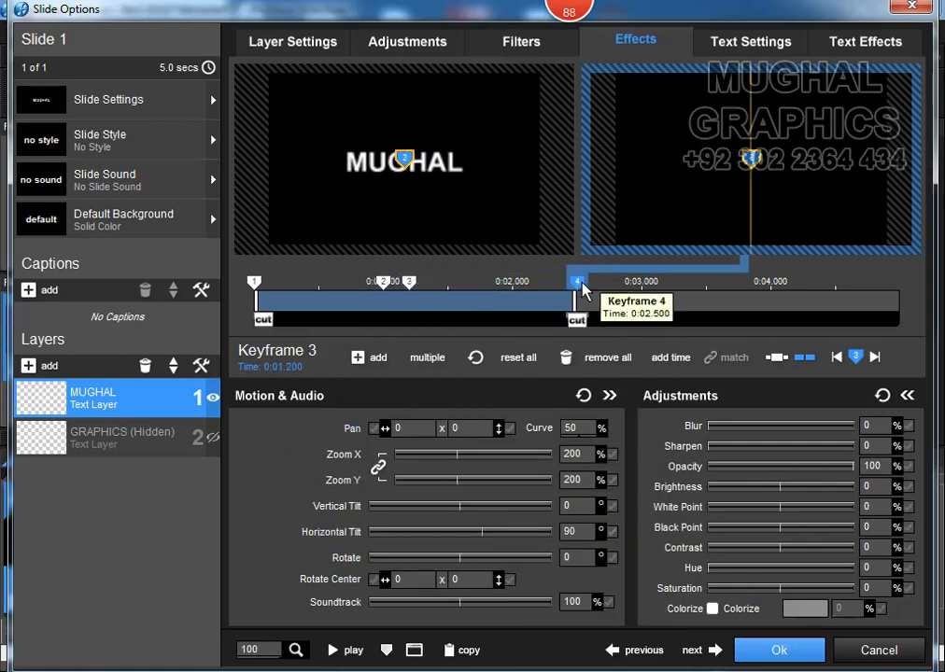
click(573, 284)
click(409, 283)
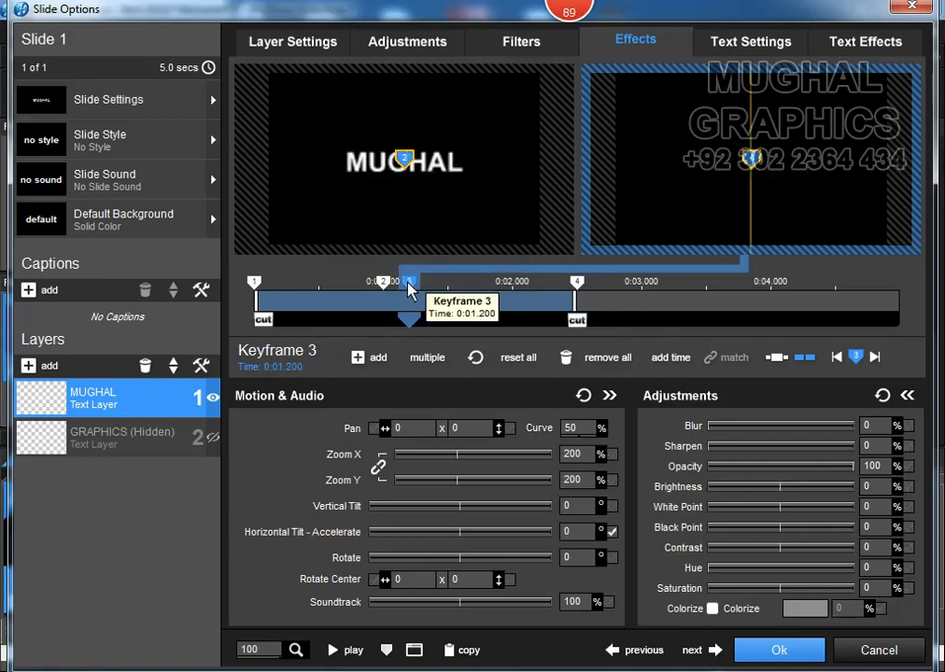
click(384, 282)
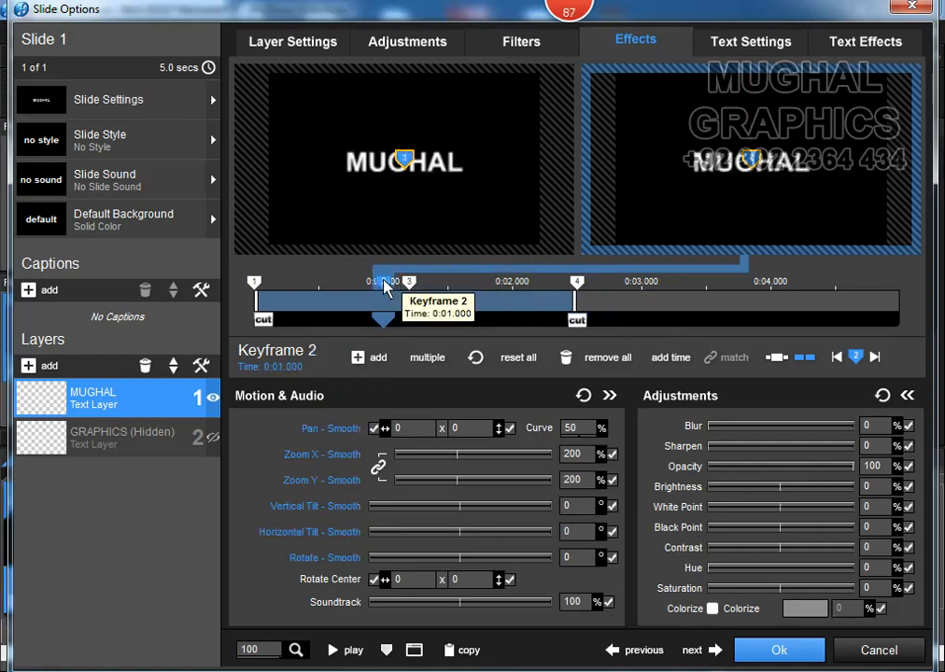
click(410, 283)
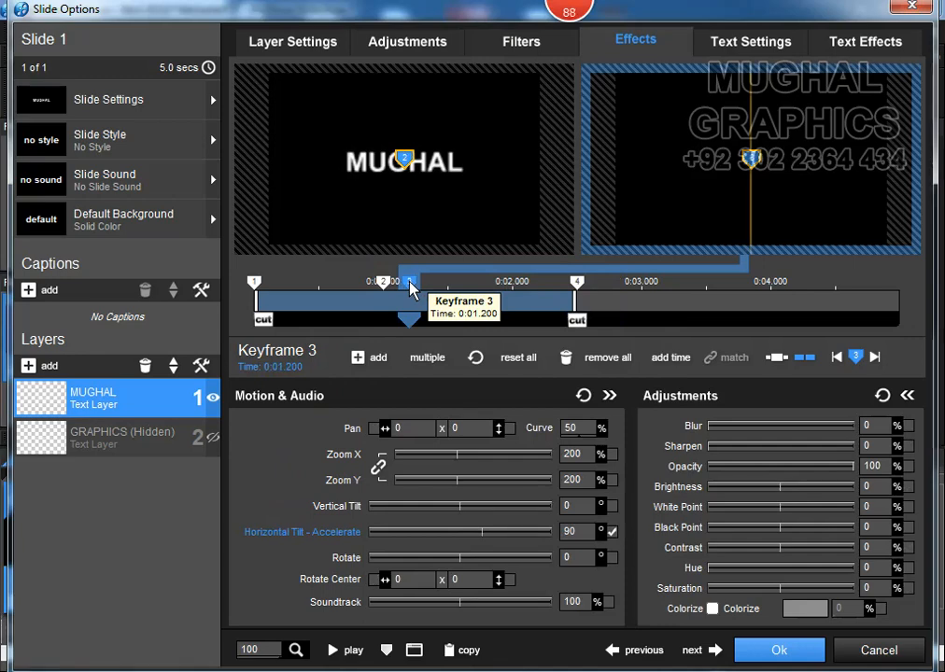
Copy keyframe 3's settings to the next keyframe and select keyframe 4.
right_click(410, 283)
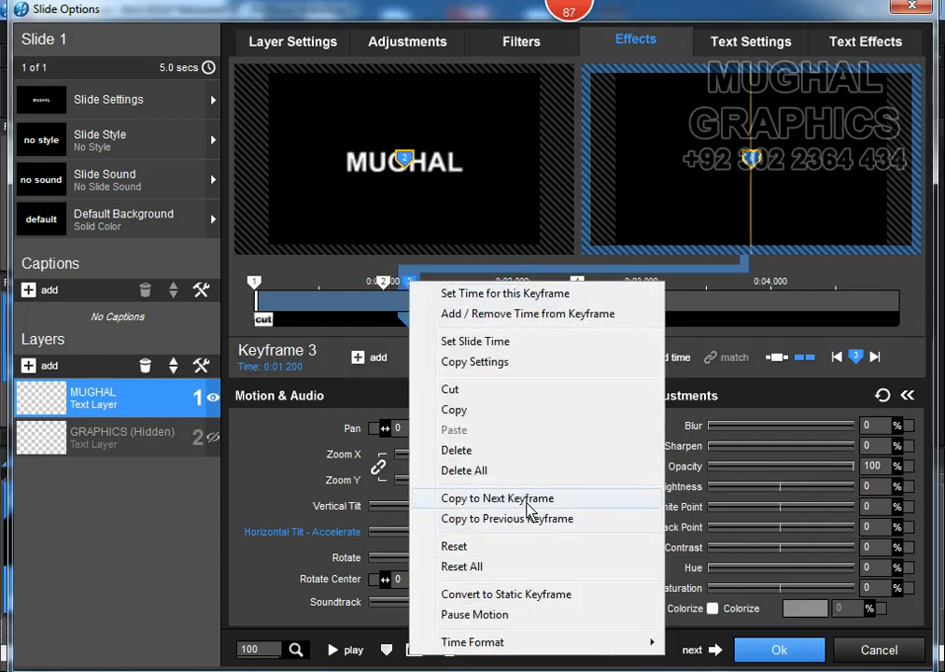
click(526, 502)
click(577, 281)
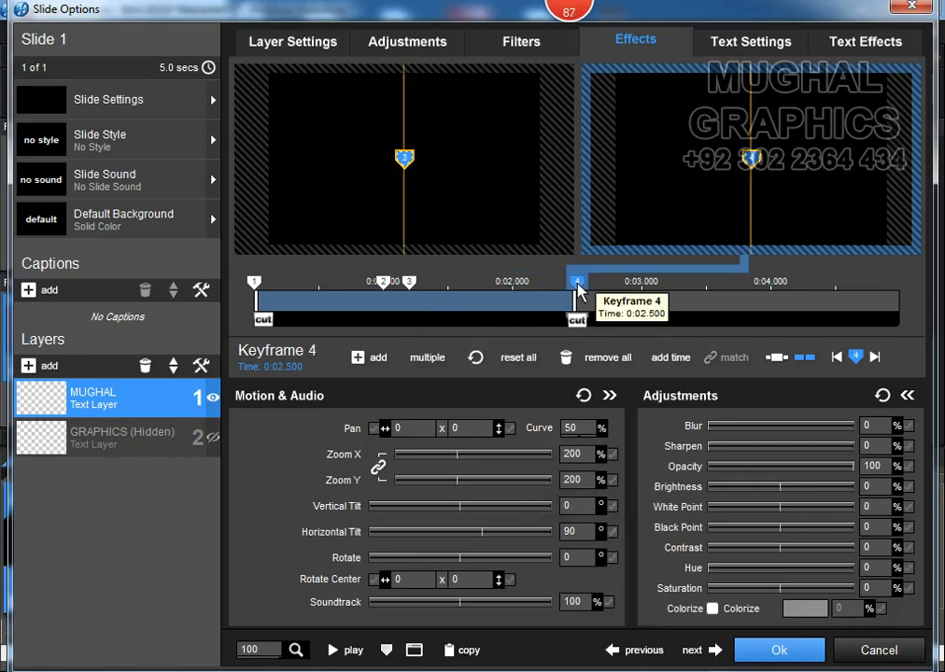
Re-enter the 90° horizontal tilt on keyframe 3 and check it against keyframe 4.
click(410, 282)
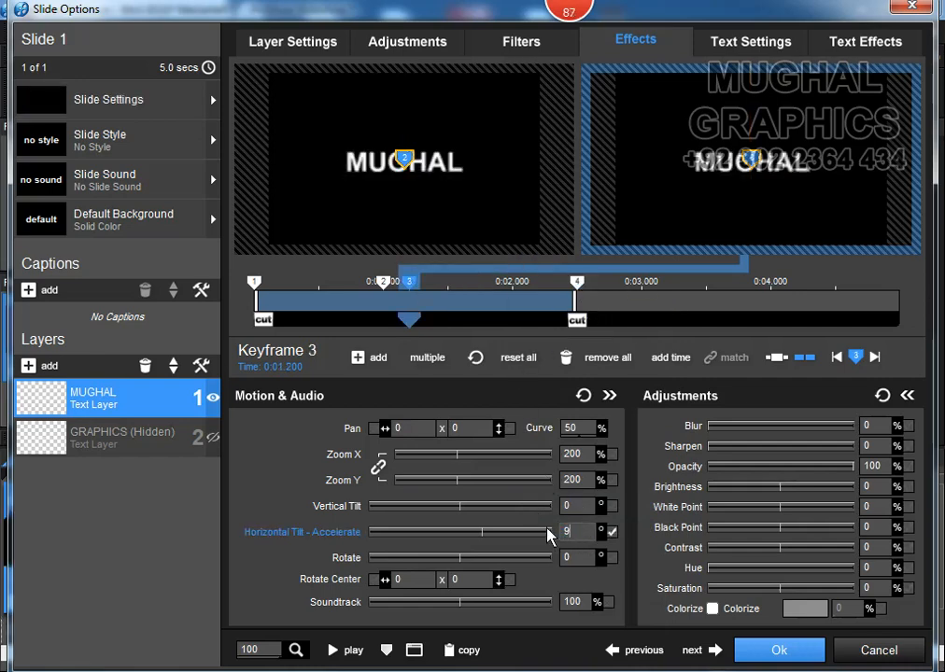
click(576, 280)
click(411, 283)
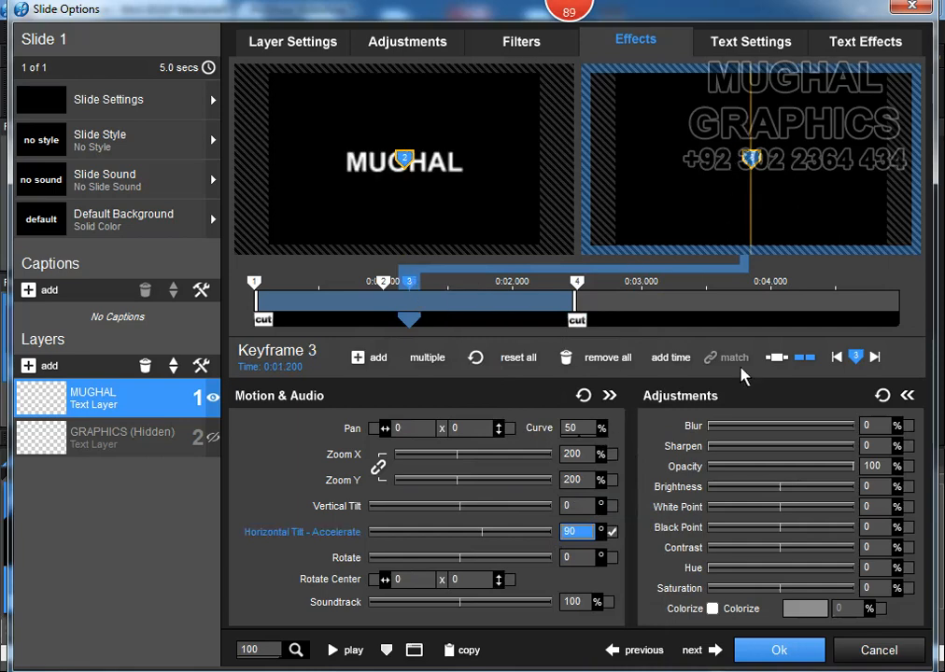
Switch to the preview showing the previous, current and next keyframes and step through MUGHAL keyframes 1 to 4.
click(779, 360)
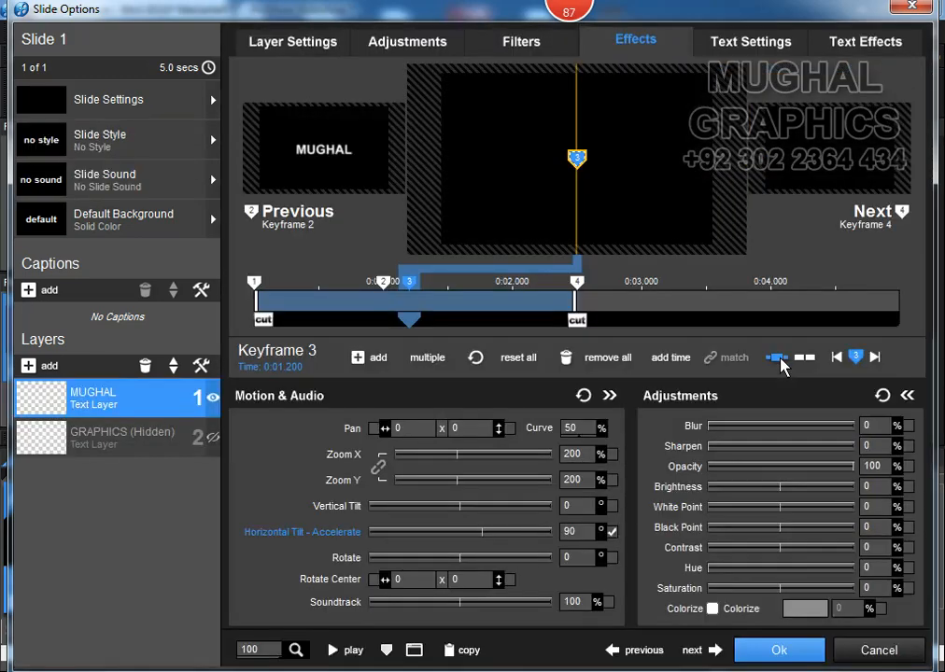
click(255, 283)
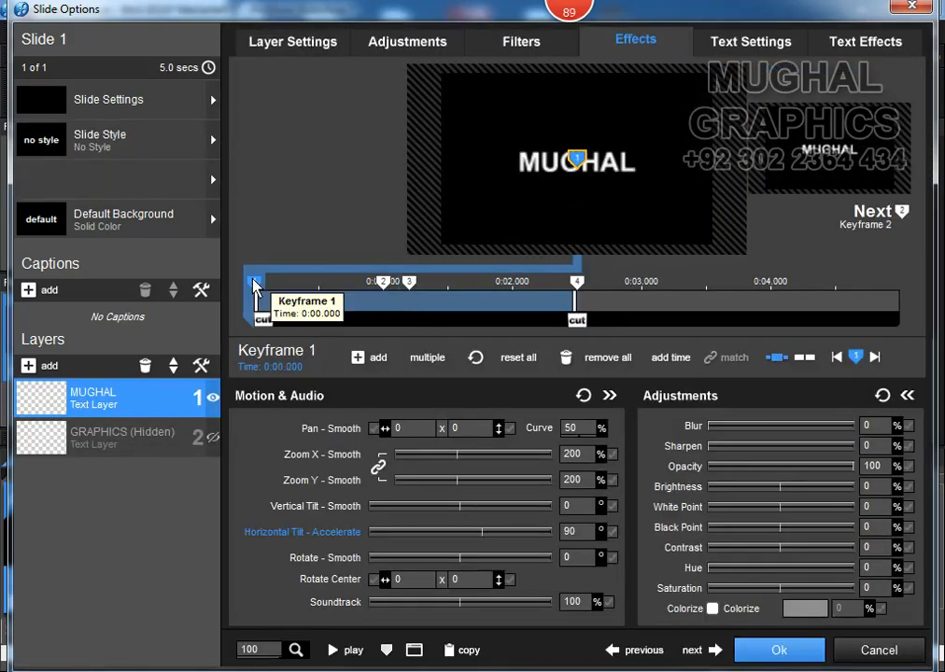
click(383, 282)
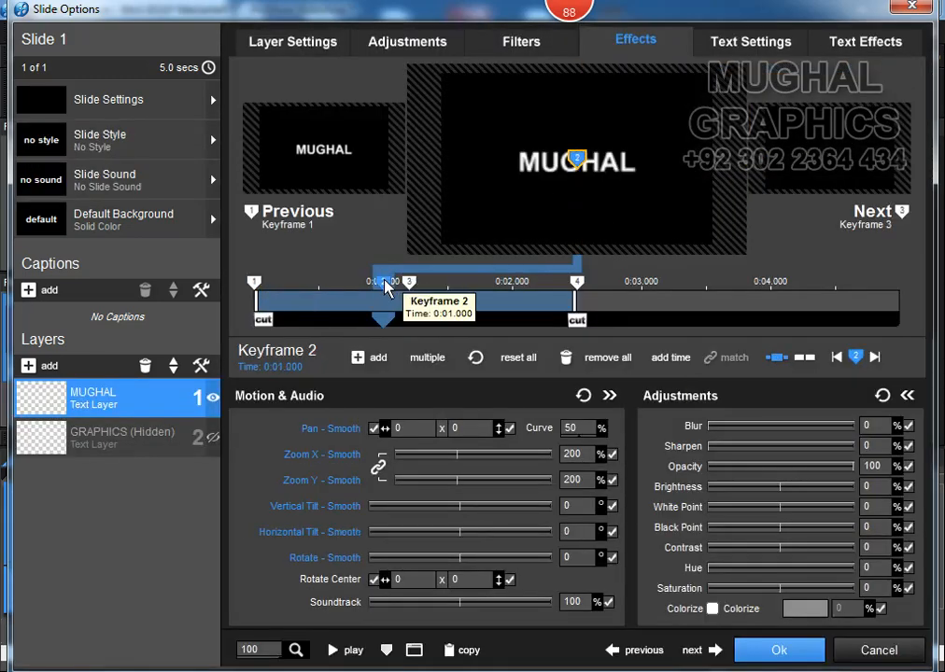
click(411, 283)
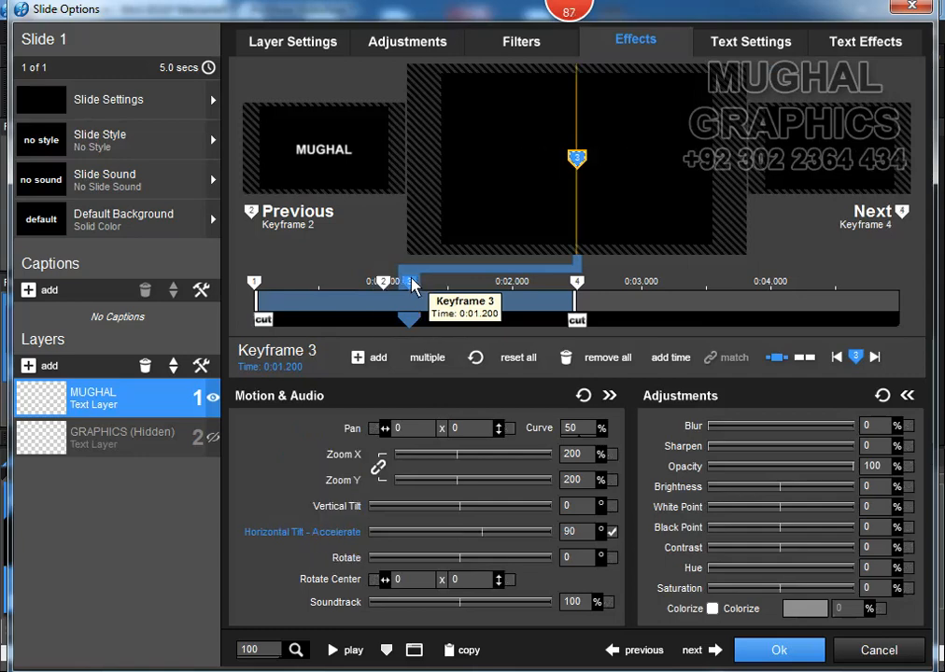
click(576, 281)
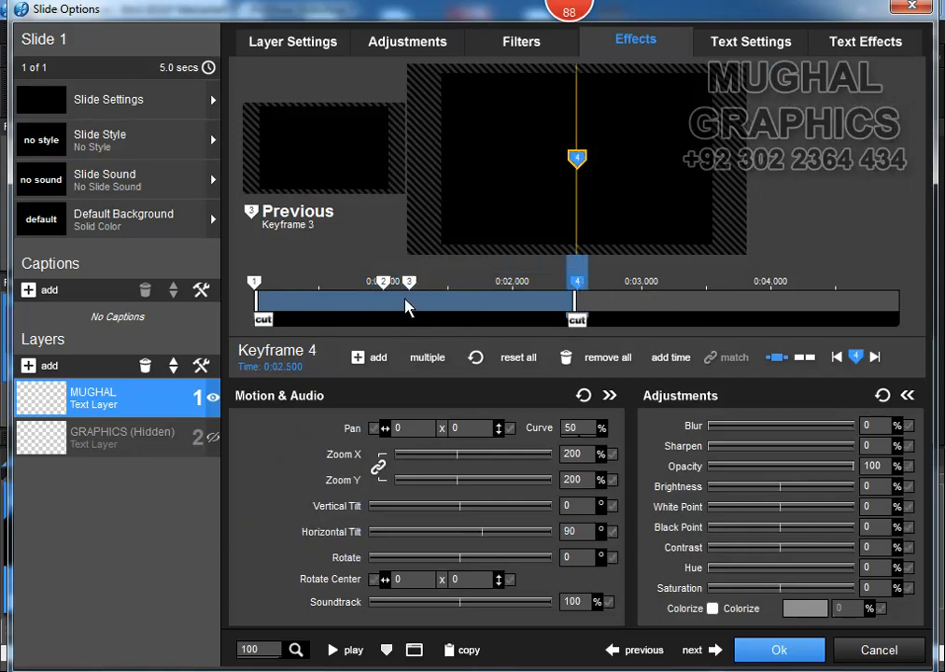
Unhide the GRAPHICS layer, hide the MUGHAL layer, and set the GRAPHICS starting keyframe's time to 1.2 seconds.
click(181, 436)
click(213, 437)
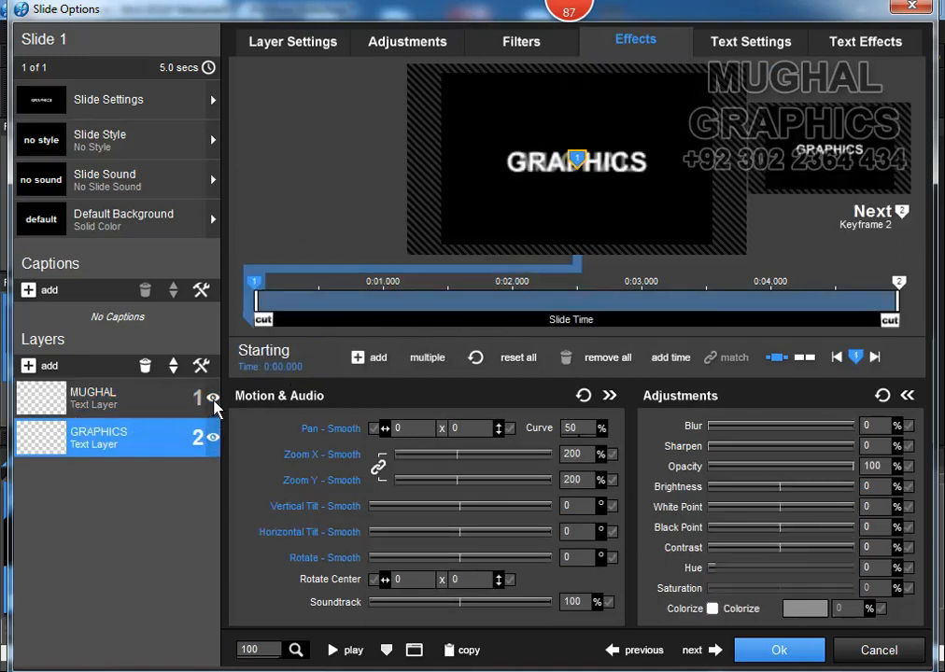
click(213, 399)
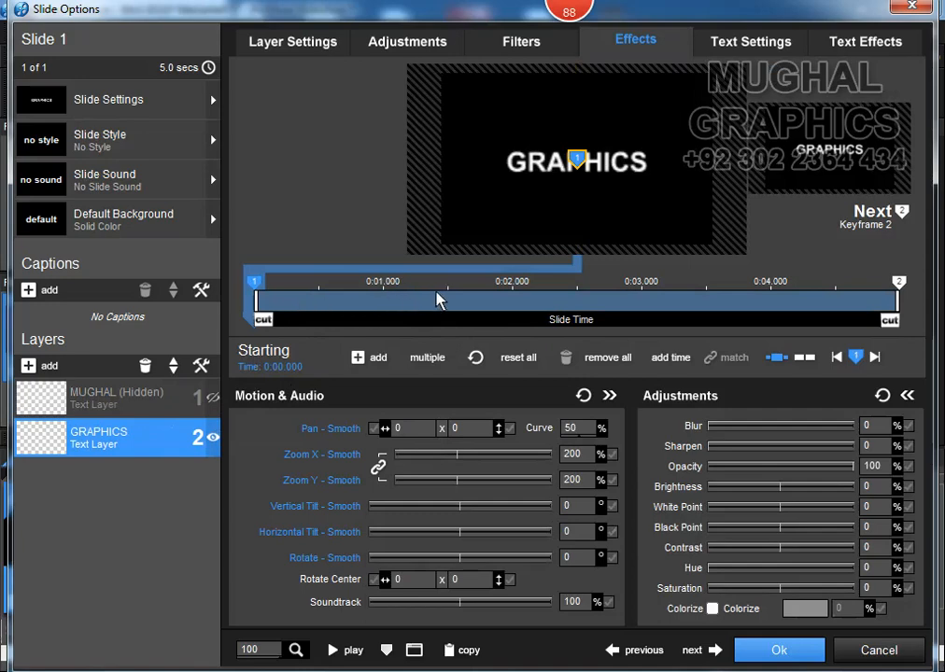
click(290, 368)
text(1.2)
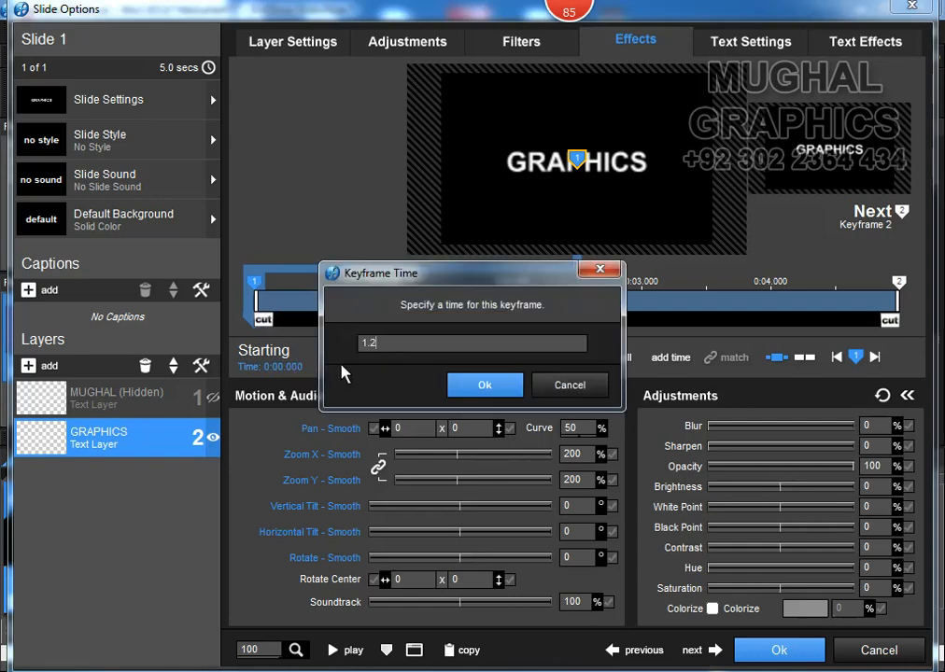
key(Return)
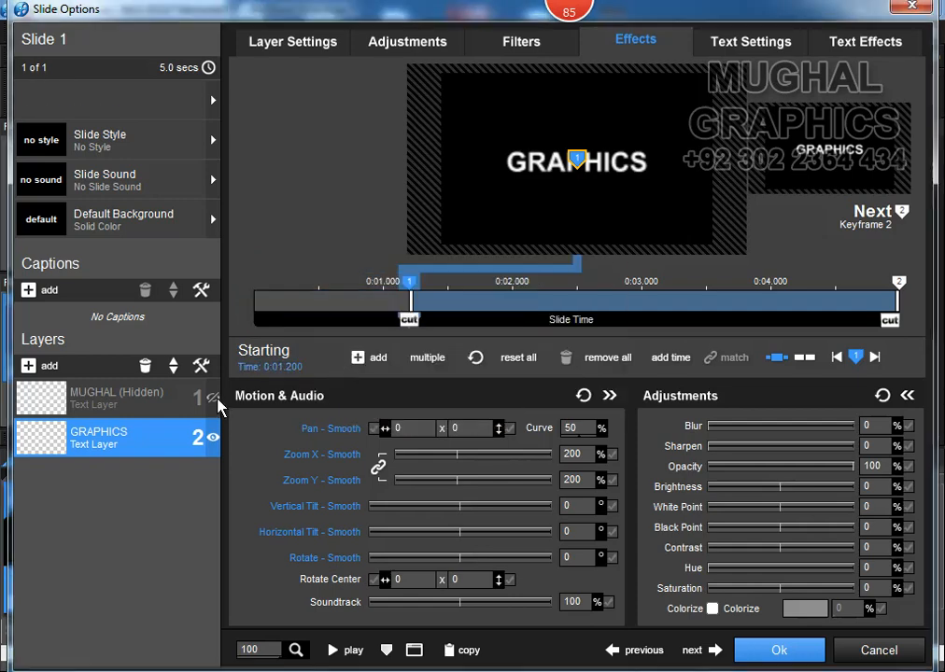
Unhide the MUGHAL layer and compare its keyframe 3 timing with the GRAPHICS layer's starting keyframe.
click(213, 398)
click(147, 411)
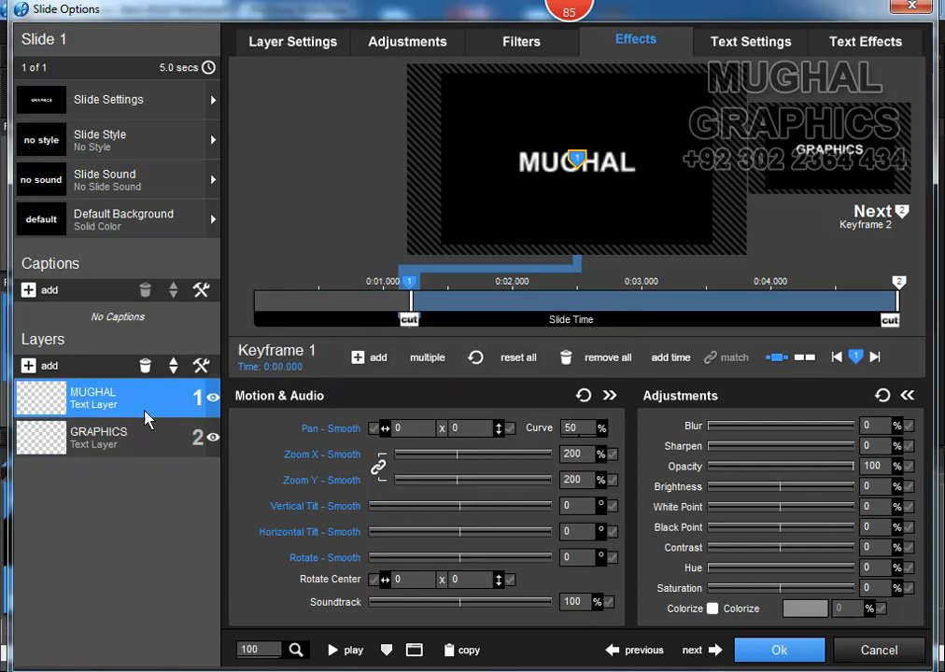
click(149, 433)
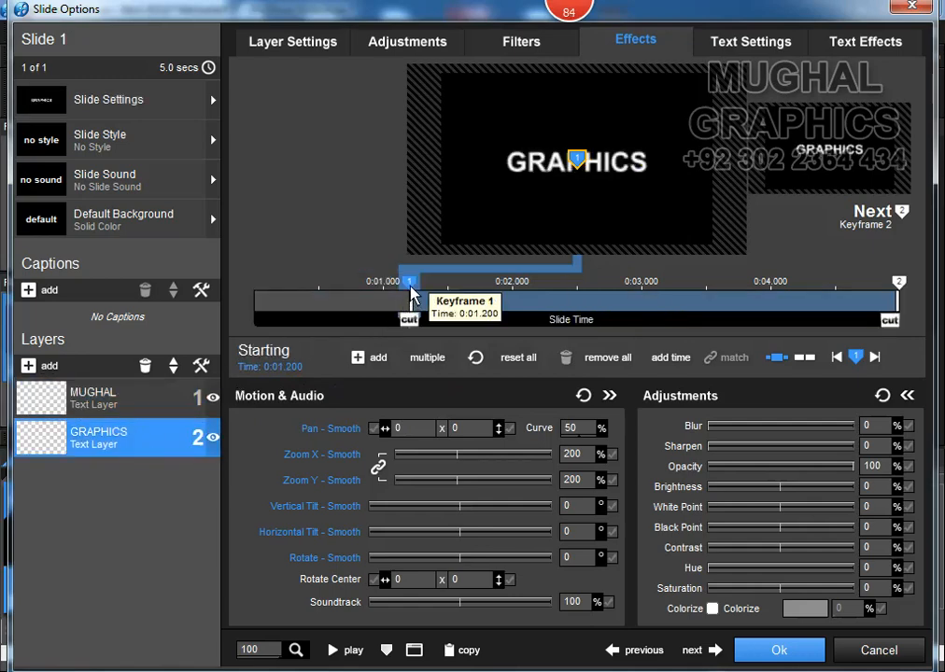
click(137, 406)
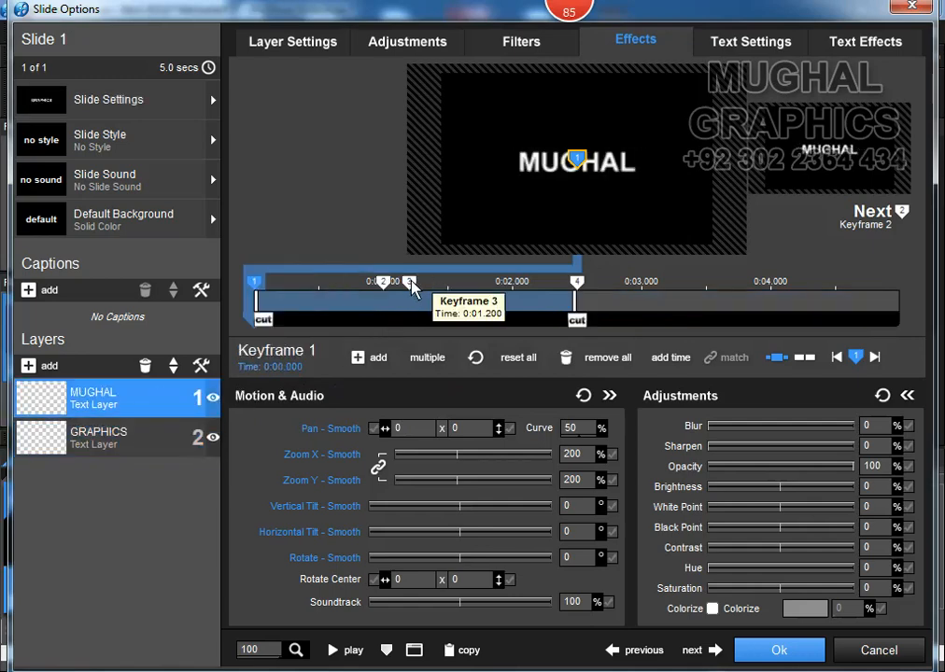
click(149, 437)
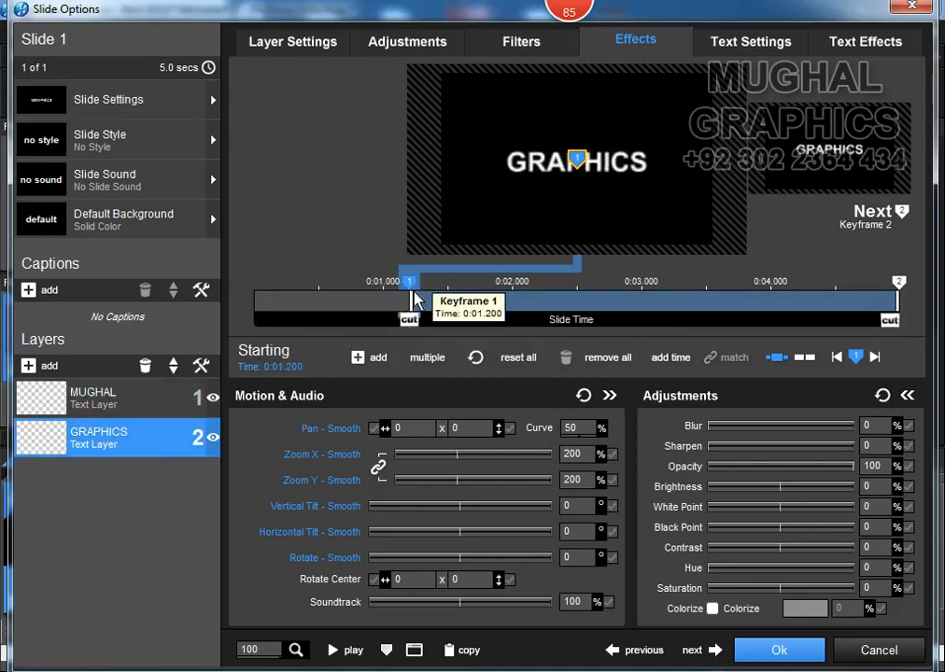
Set the GRAPHICS starting keyframe's horizontal tilt to -90° with Decelerate motion.
click(575, 533)
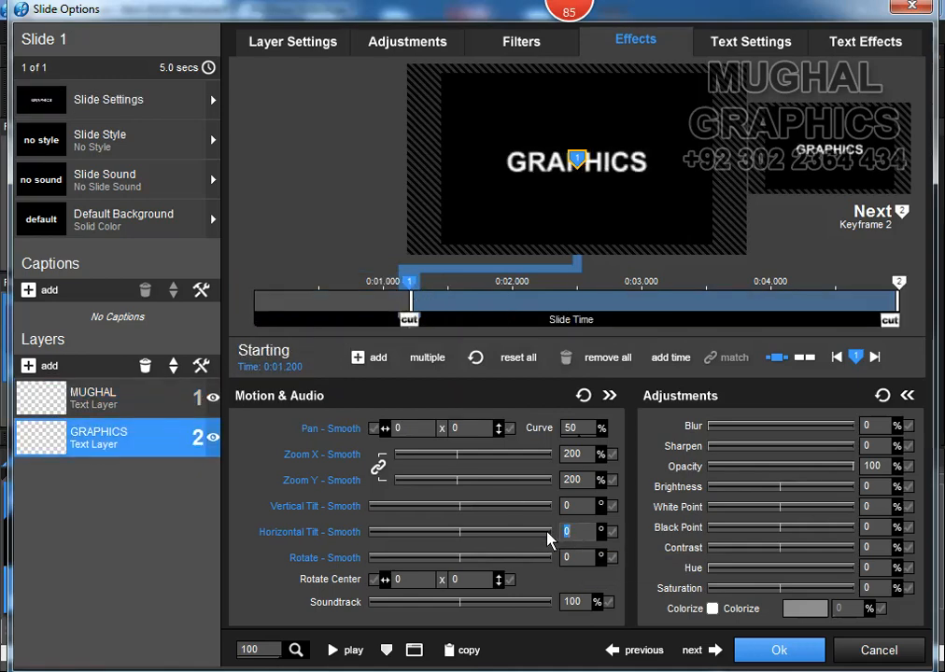
text(-90)
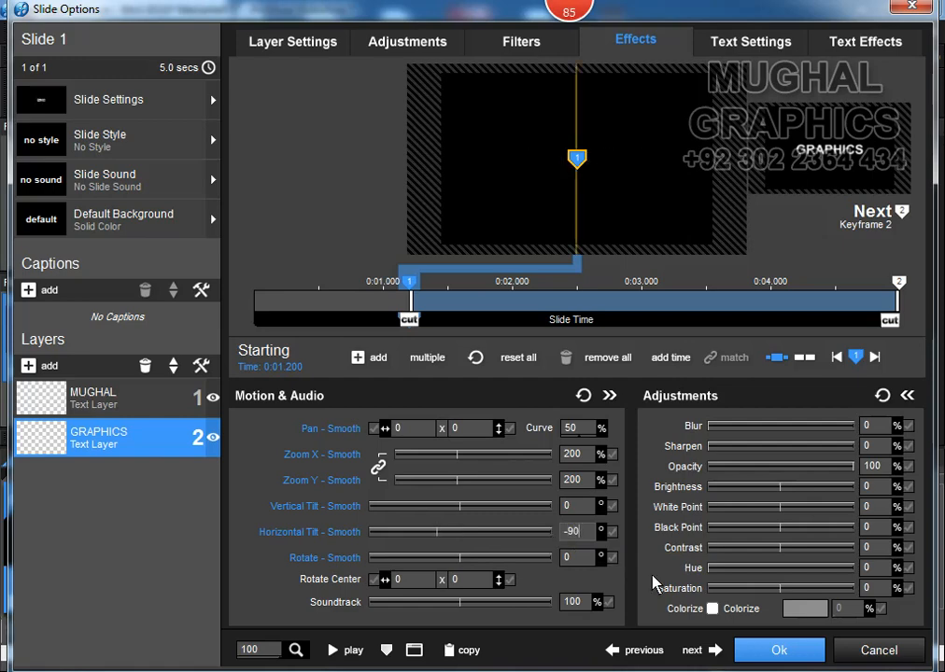
key(Return)
click(359, 544)
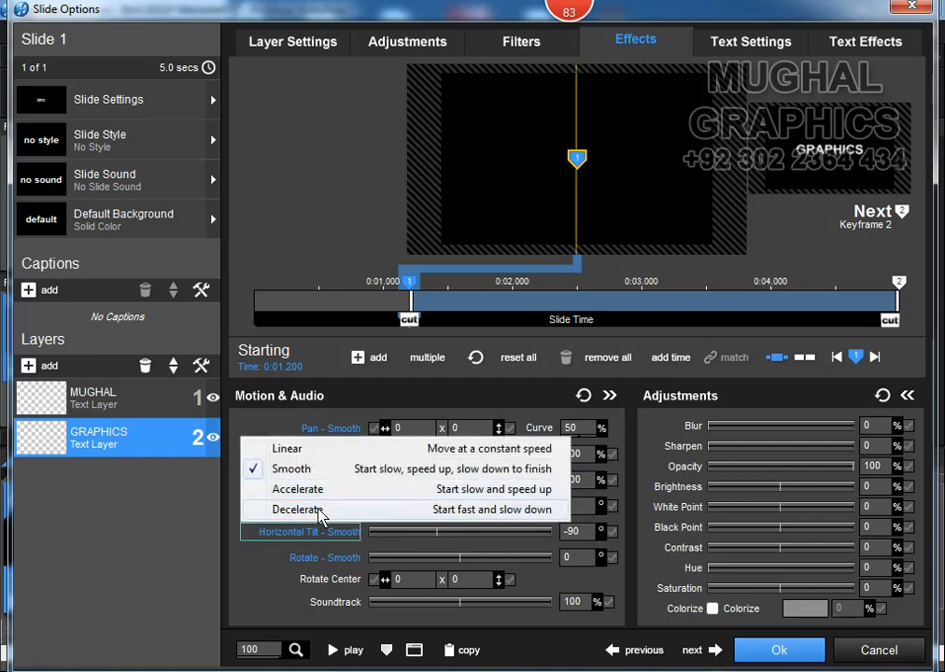
click(321, 517)
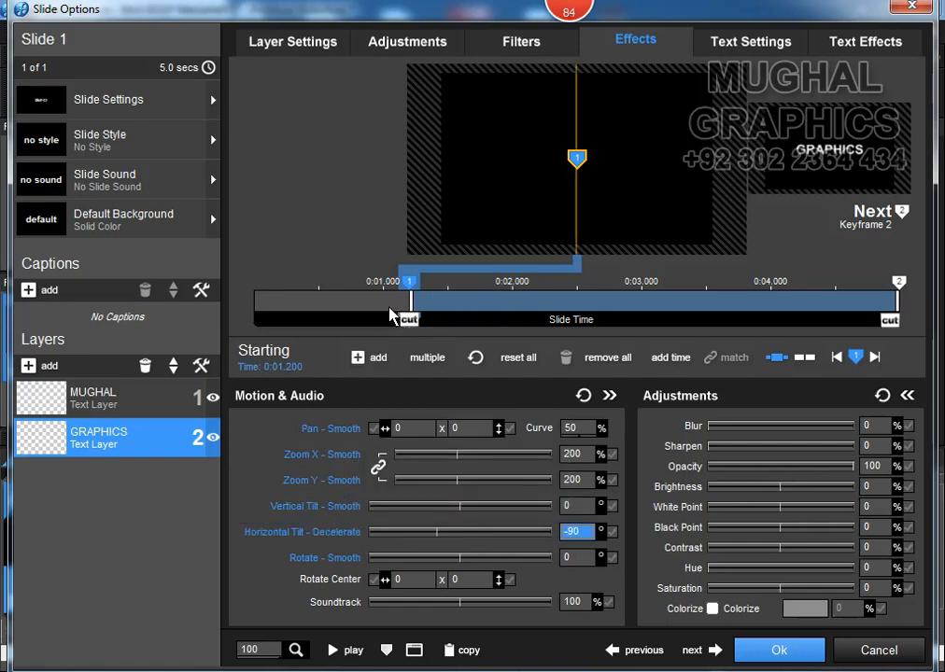
Review the timing and horizontal tilt of keyframes 2 and 3 on the MUGHAL layer.
click(126, 400)
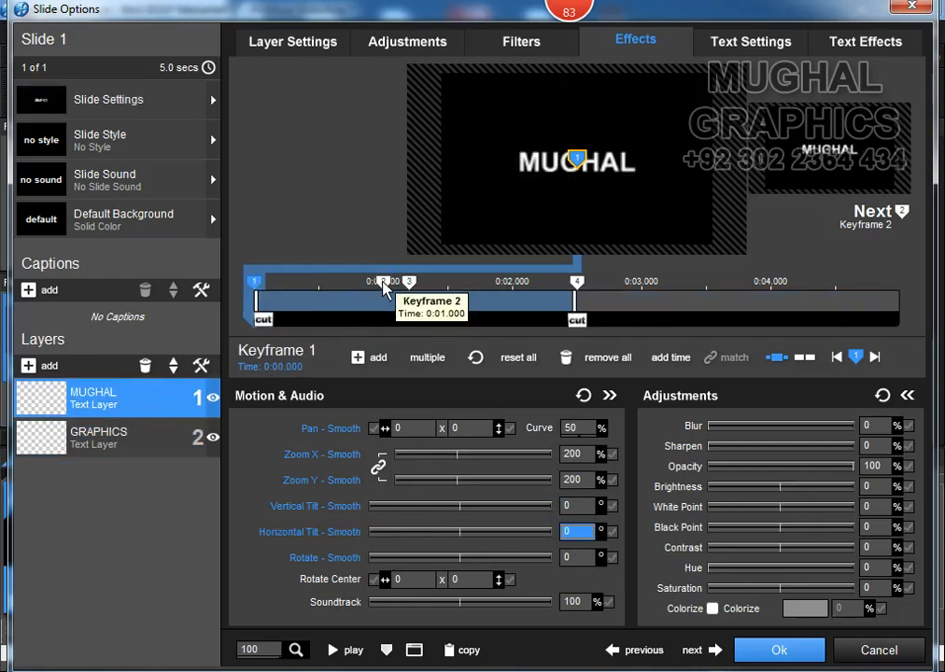
click(382, 283)
click(409, 283)
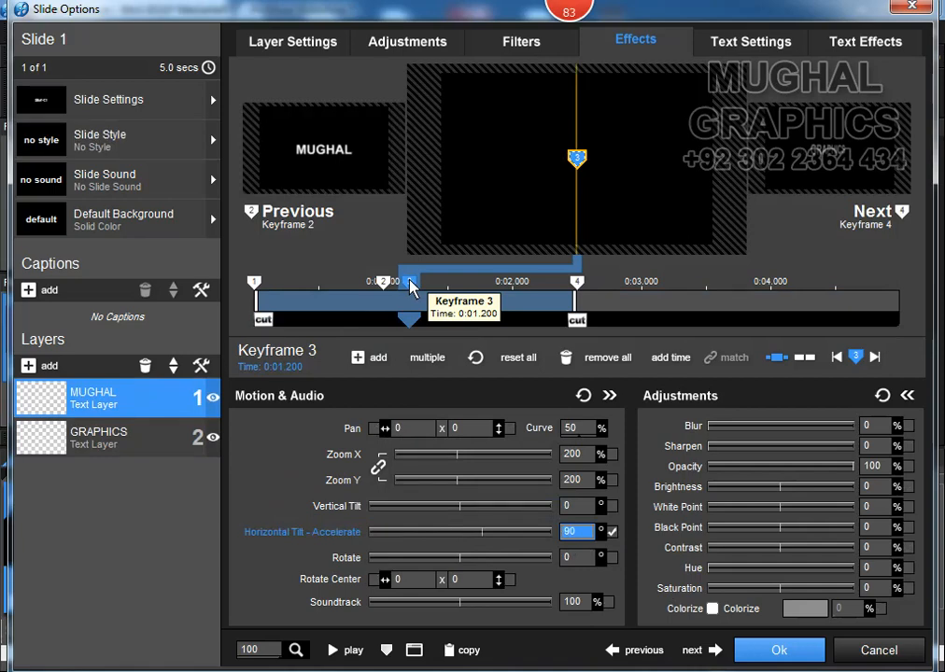
click(383, 282)
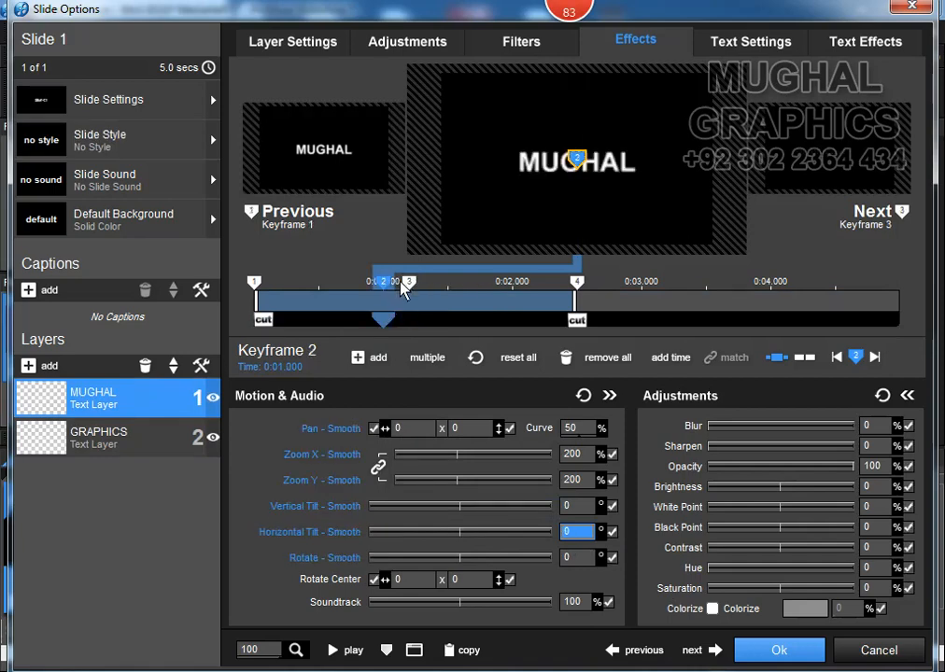
click(409, 283)
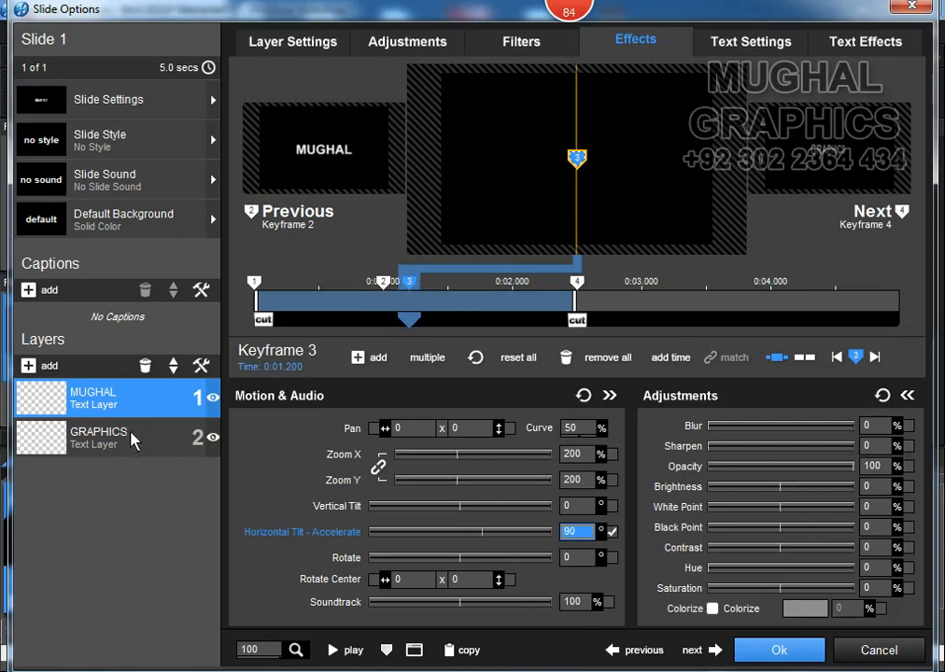
Add a keyframe on the GRAPHICS layer just after its starting keyframe and set its time to 1.4 seconds.
click(101, 436)
double_click(432, 304)
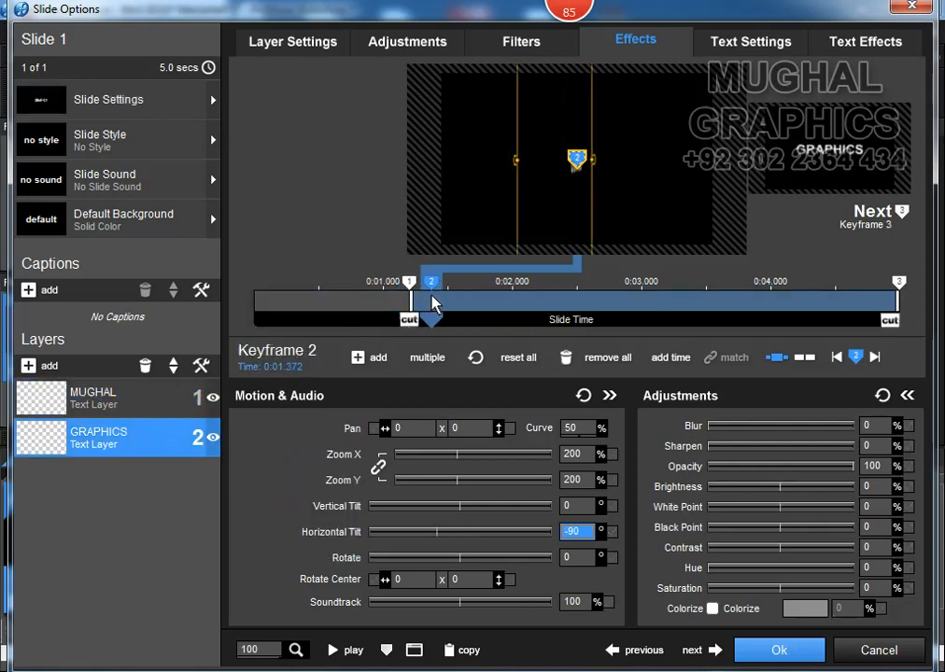
click(290, 369)
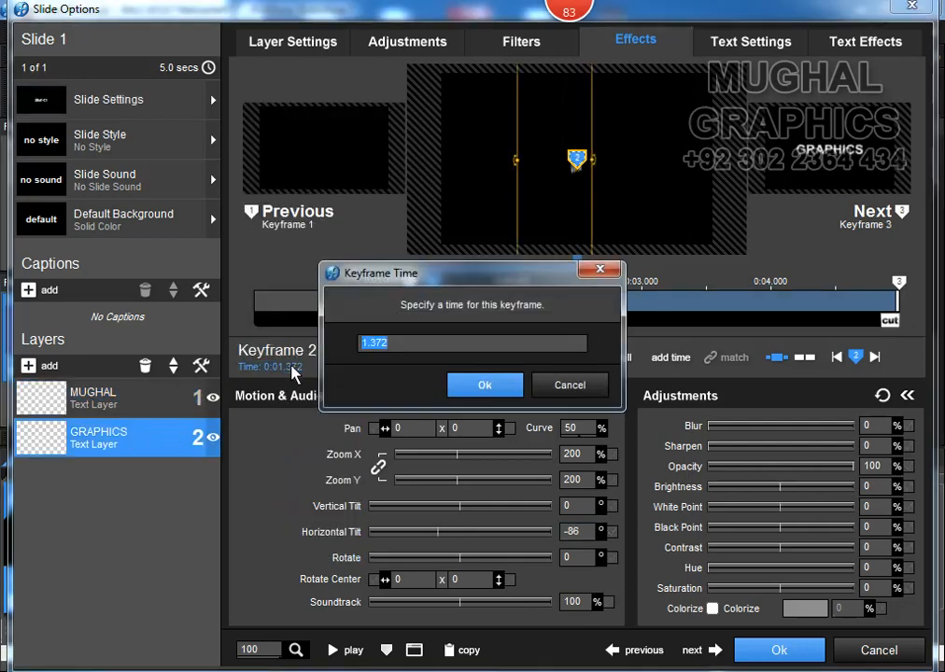
text(1.4)
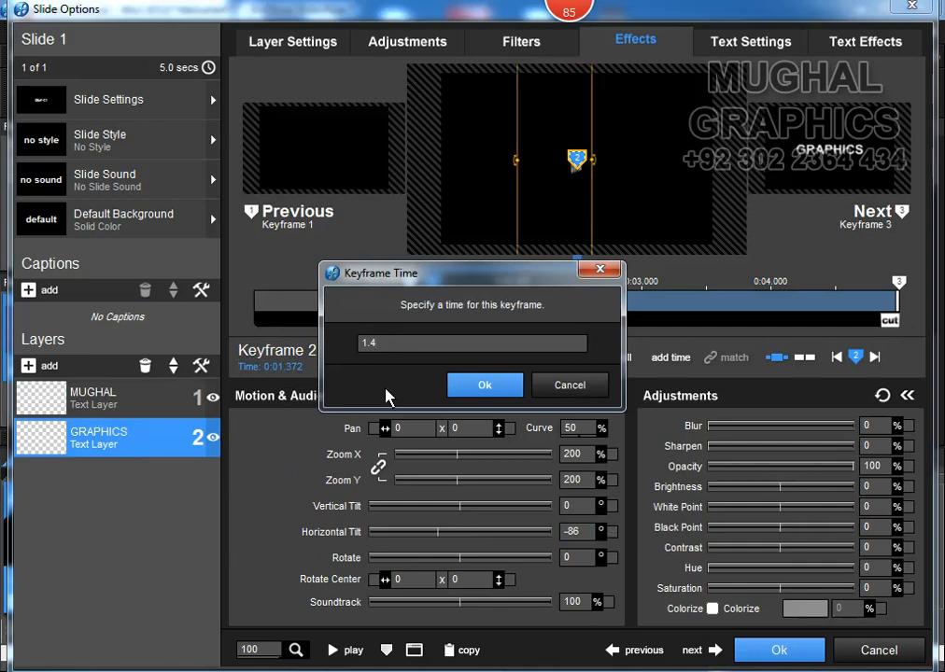
click(485, 385)
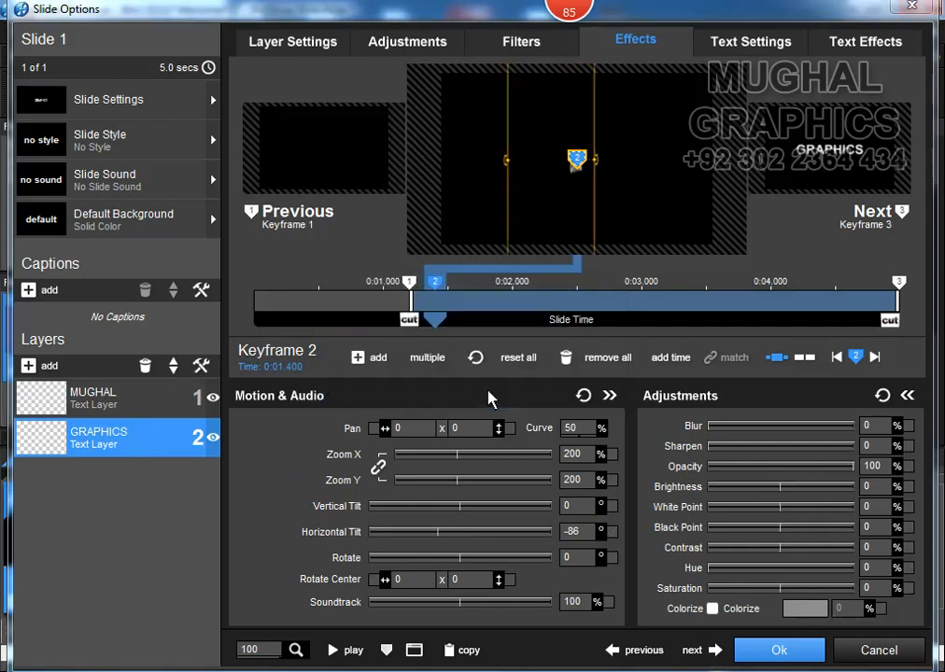
Set the horizontal tilt of GRAPHICS keyframe 2 to 0° with Decelerate motion.
double_click(565, 534)
text(0)
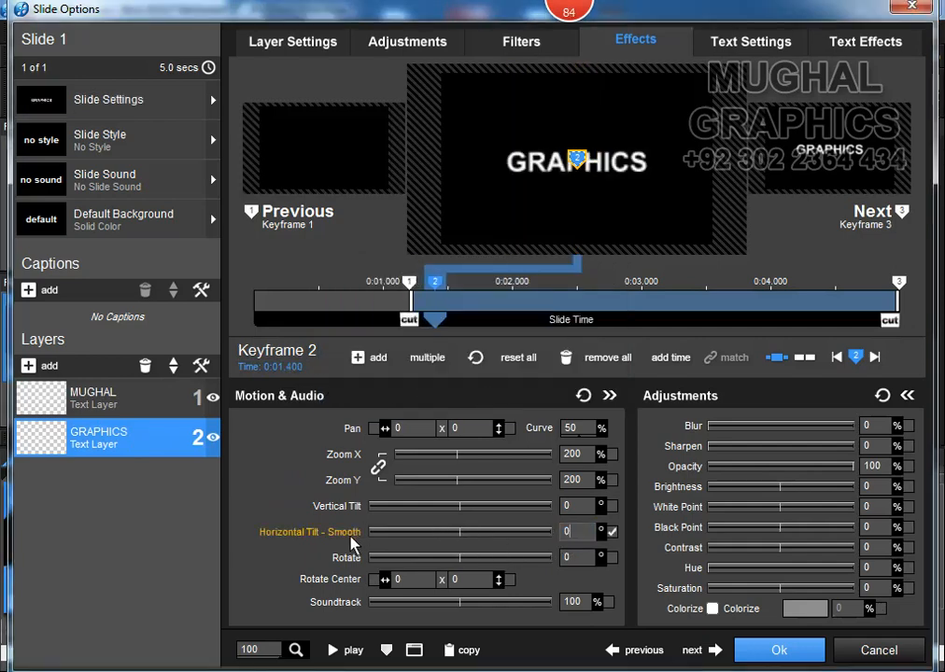
click(352, 537)
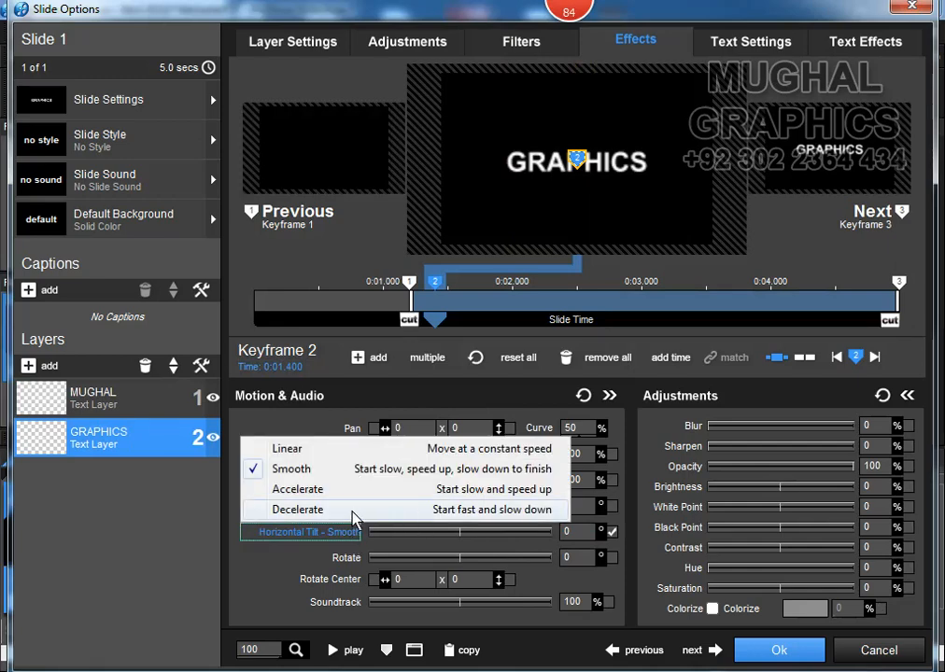
click(355, 510)
Compare GRAPHICS keyframes 1 and 2 with the tilt settings of MUGHAL keyframe 3.
click(410, 283)
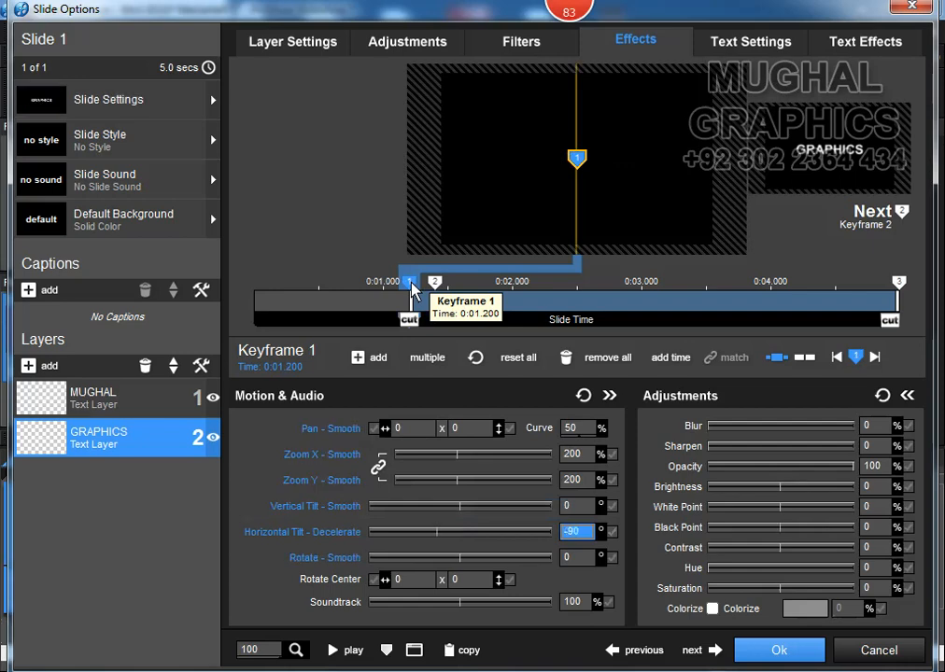
click(434, 283)
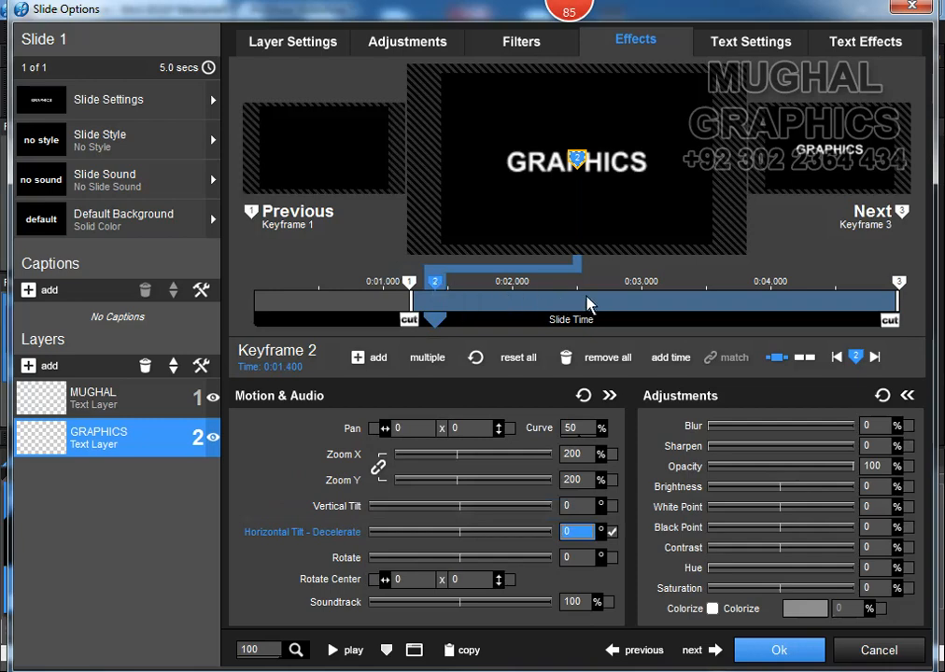
text(90)
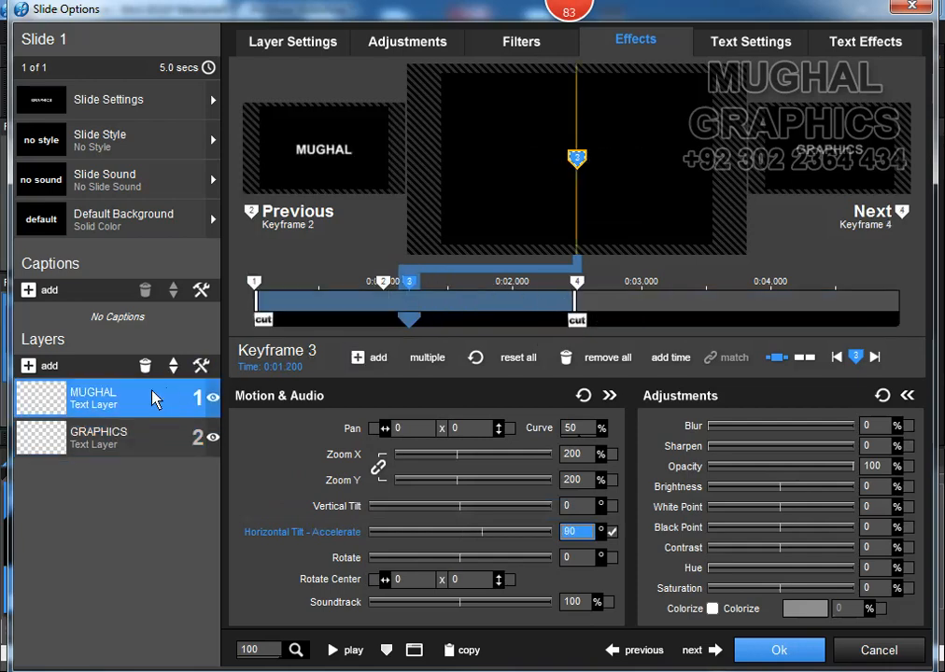
Move the GRAPHICS layer's final keyframe to 2.5 seconds.
click(126, 443)
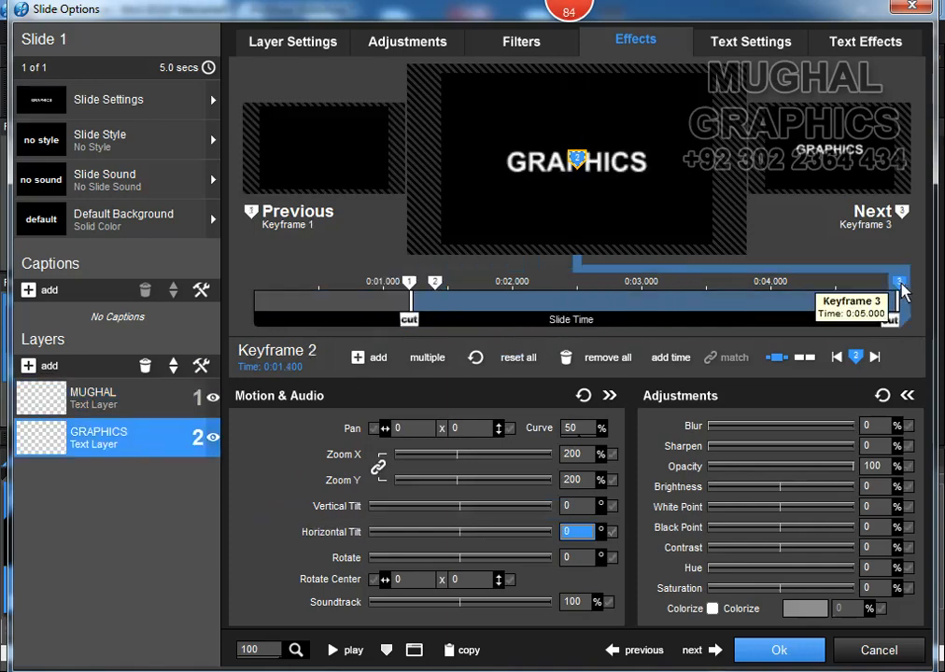
click(899, 281)
click(299, 374)
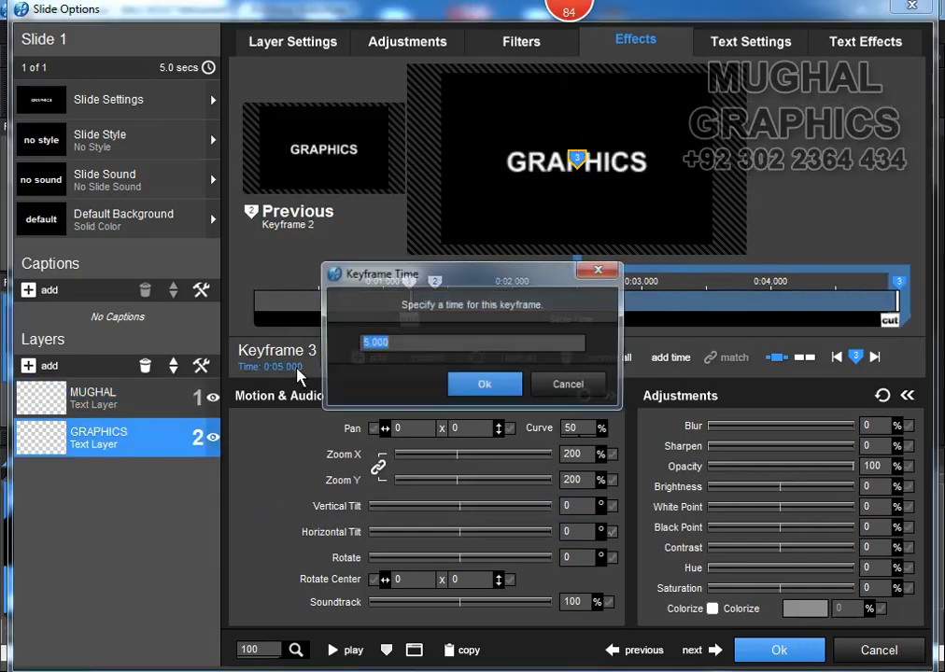
text(2.5)
key(Return)
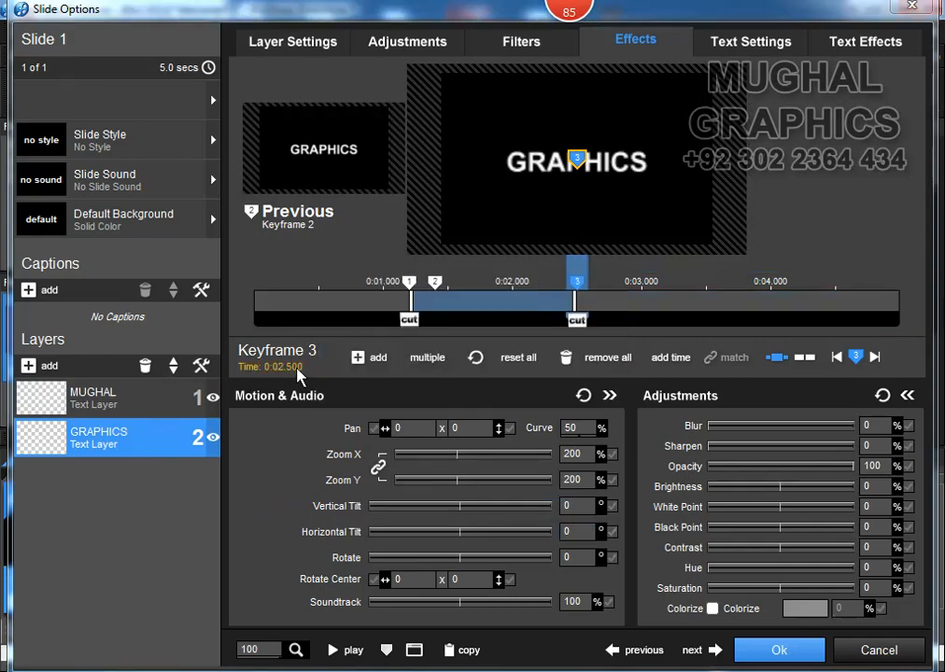
Copy GRAPHICS keyframe 2's settings to the next keyframe and accept the slide options.
click(435, 282)
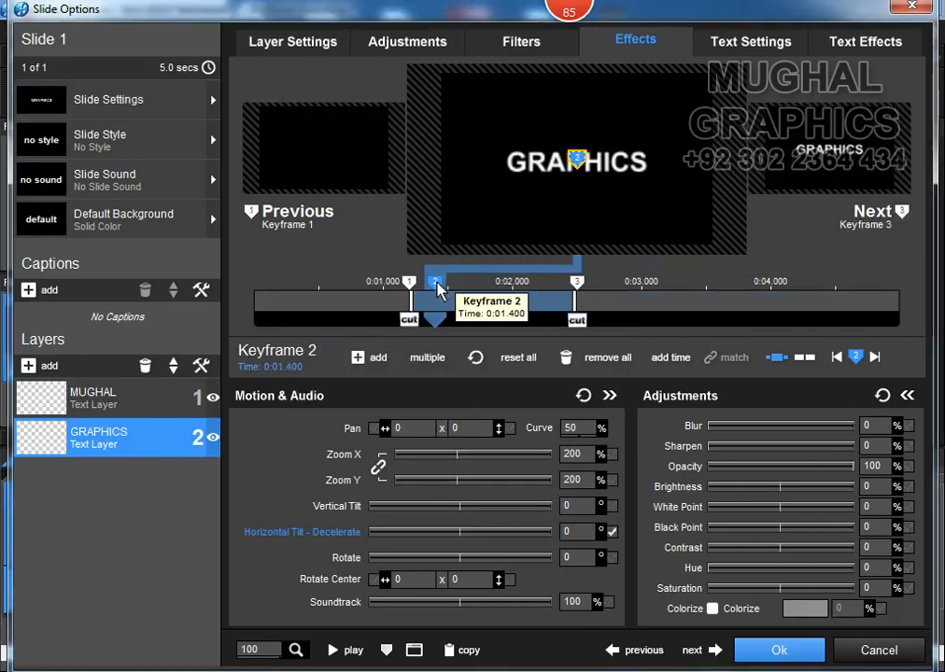
right_click(436, 282)
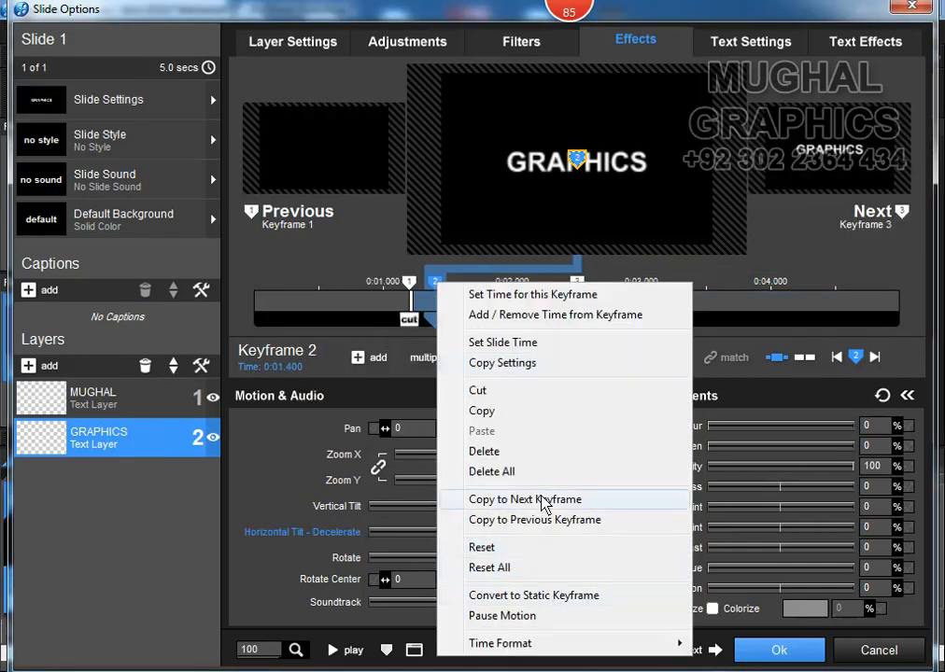
click(542, 501)
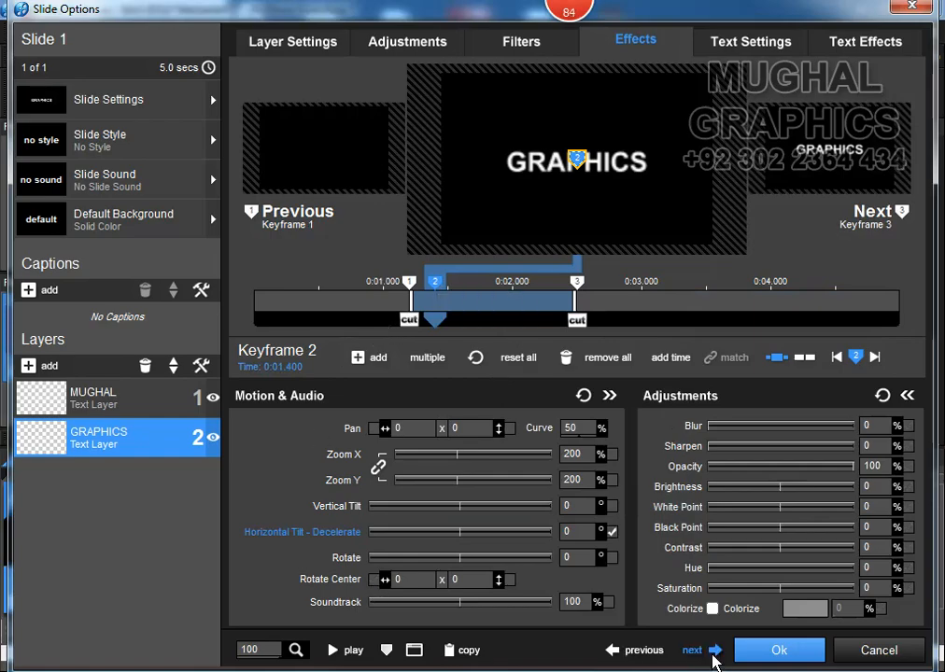
click(752, 649)
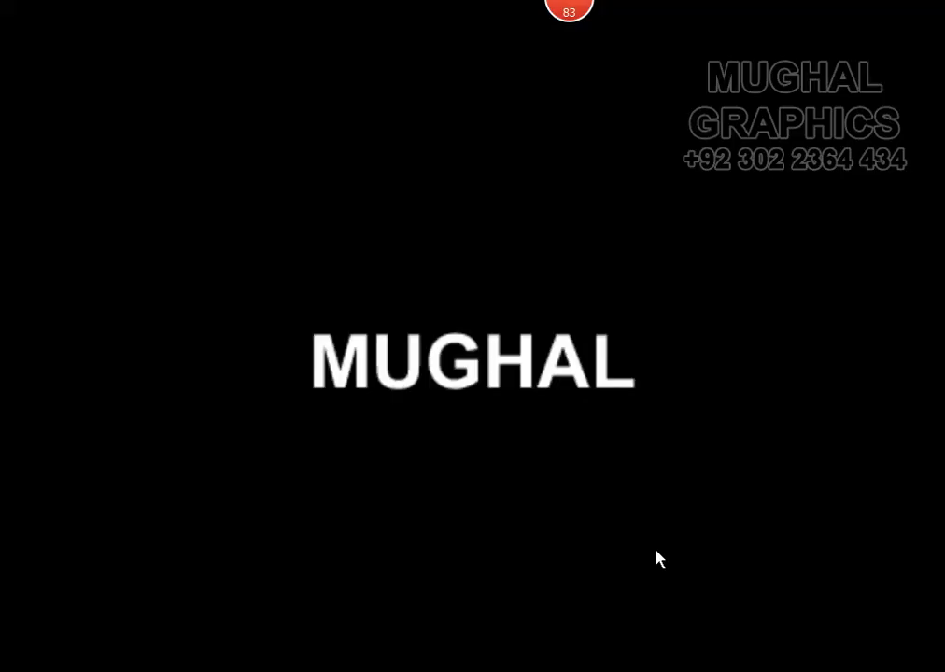